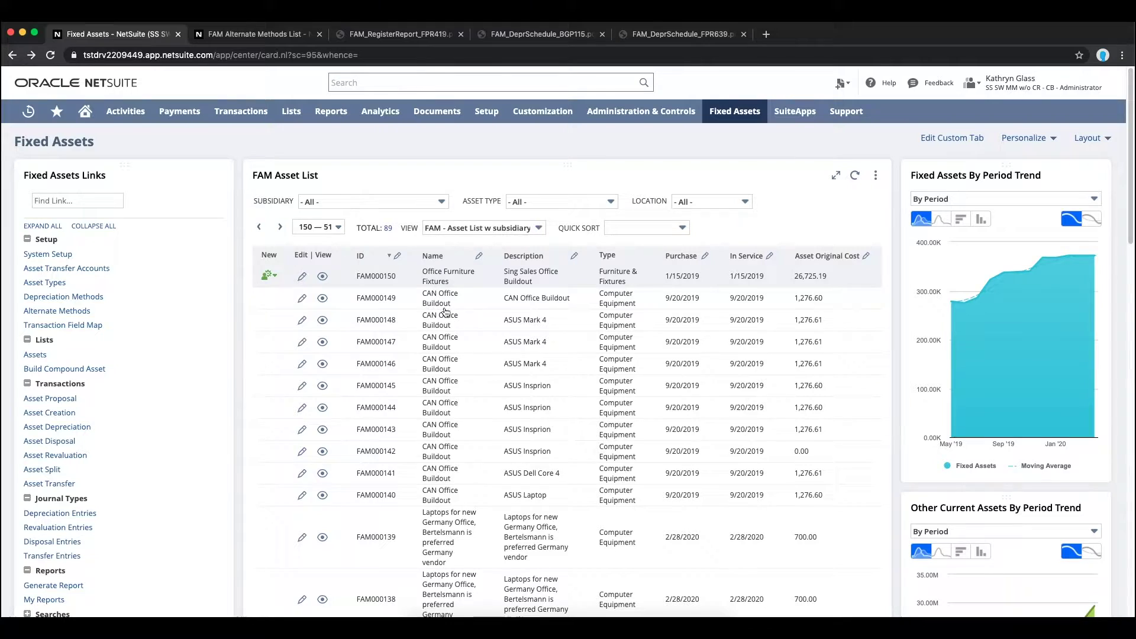
Step: Review the subsidiary, asset type and location filter choices on the asset list
scroll(460, 351, "down", 2)
scroll(458, 351, "up", 2)
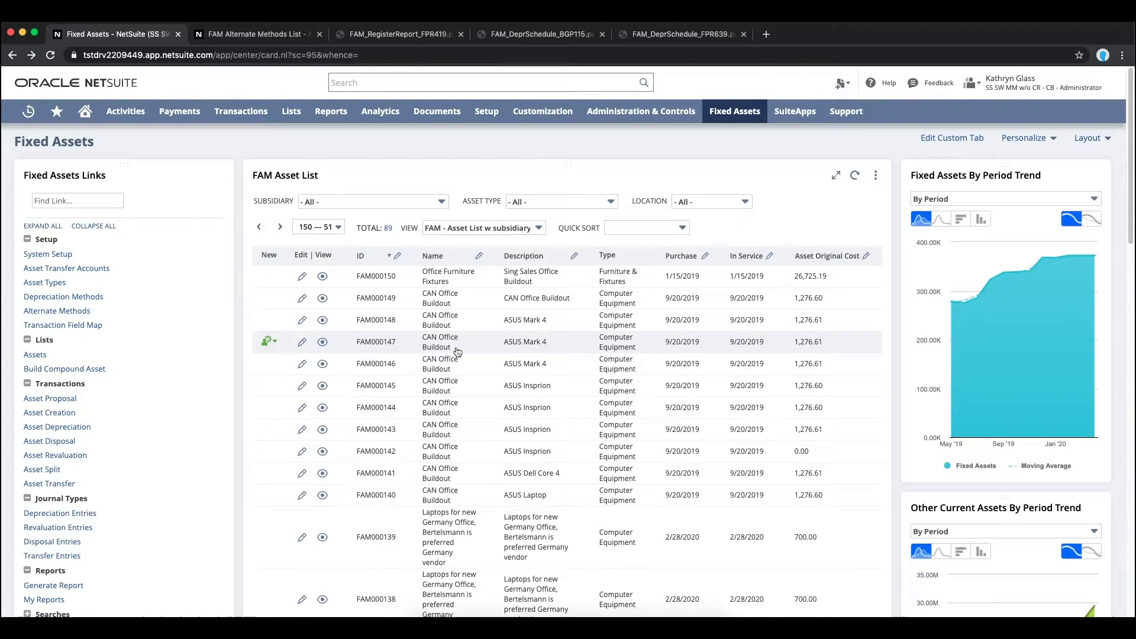
left_click(375, 207)
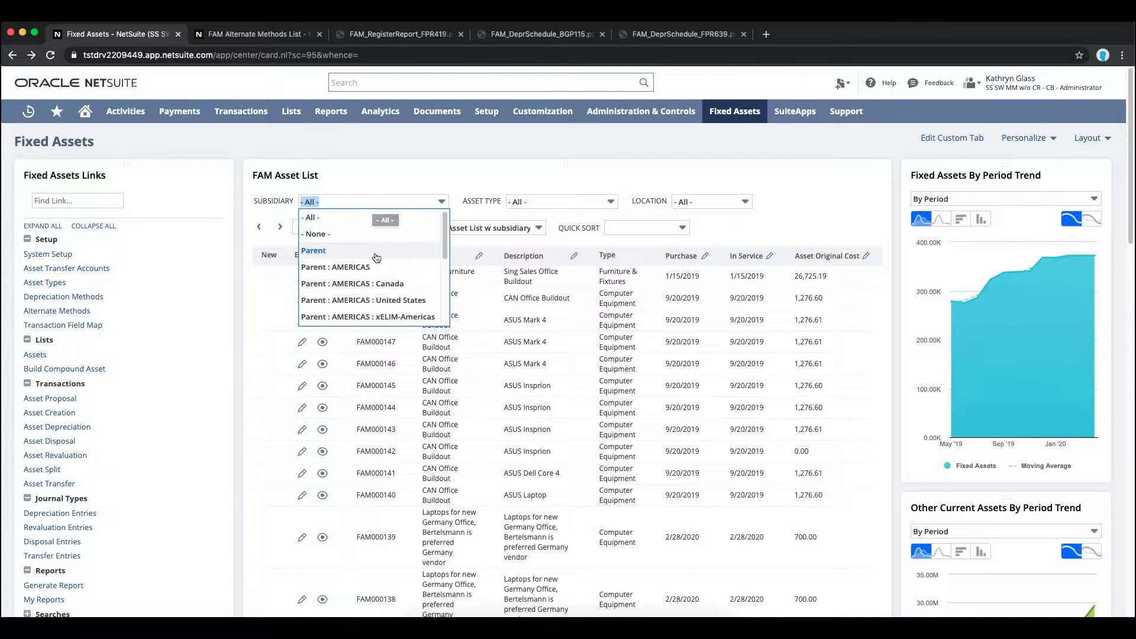
left_click(522, 206)
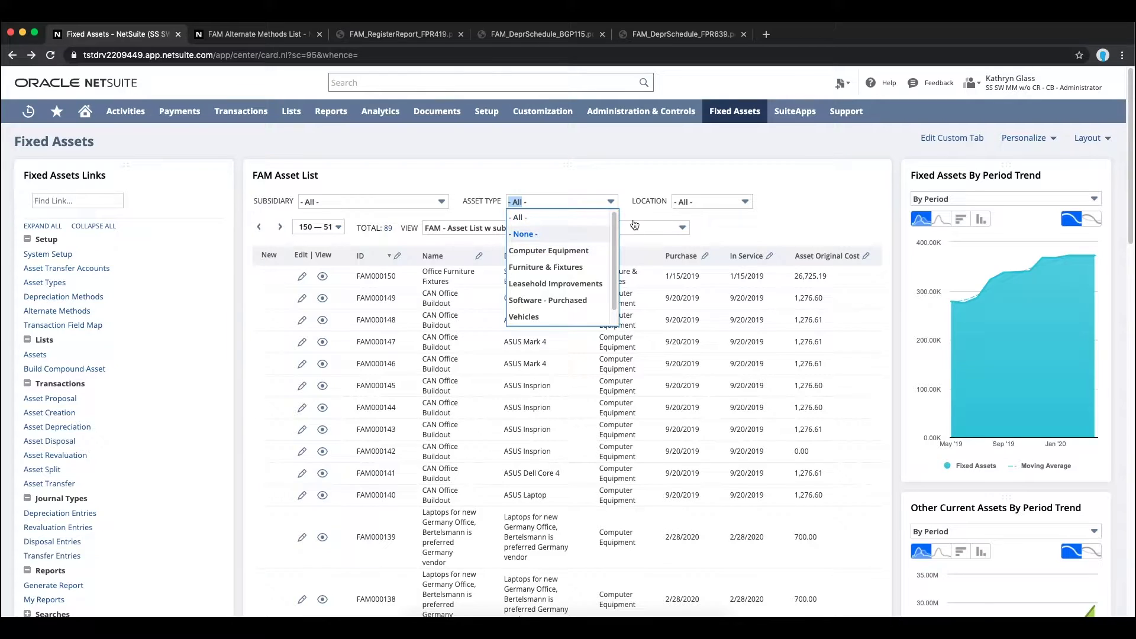
left_click(695, 206)
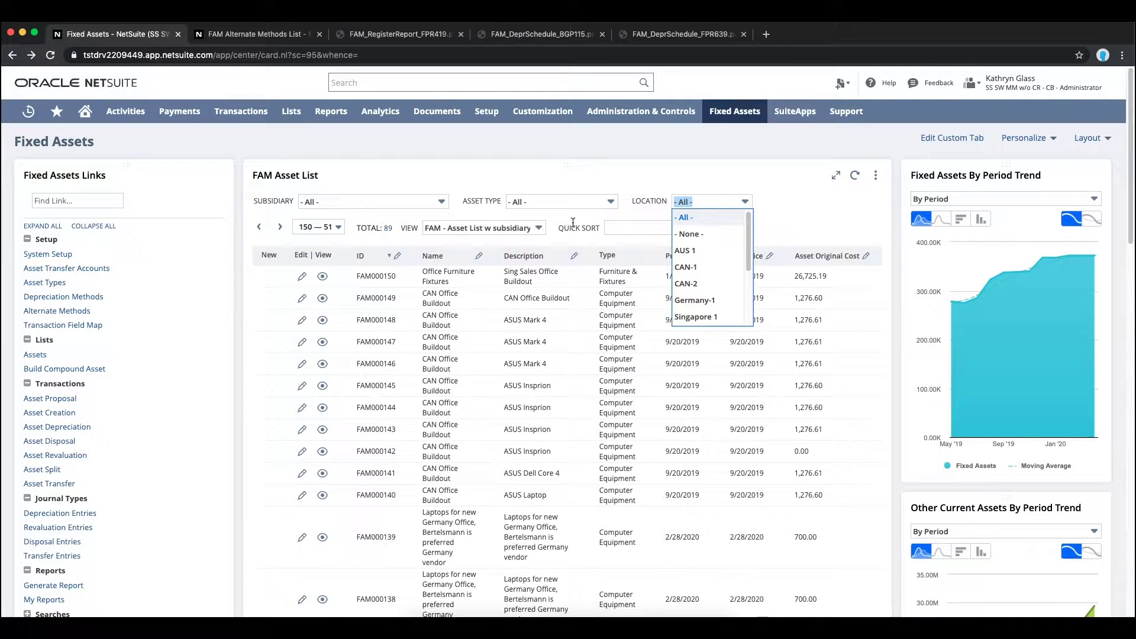
Step: Switch the asset list to the Inspections Due view, then back to FAM - Asset List w subsidiary
left_click(507, 231)
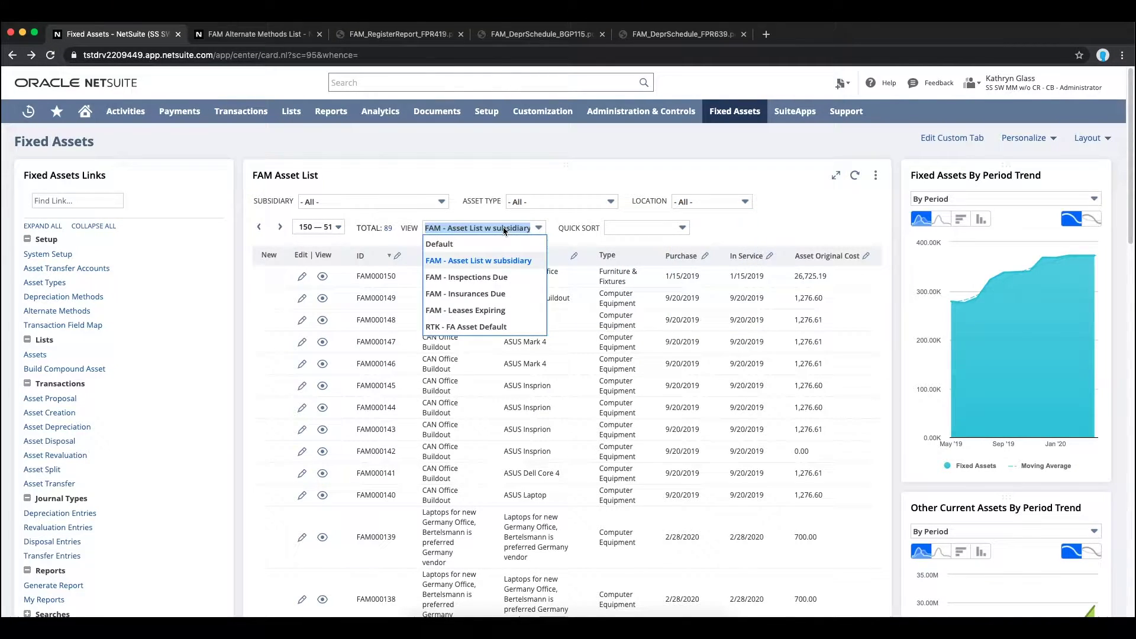
left_click(483, 277)
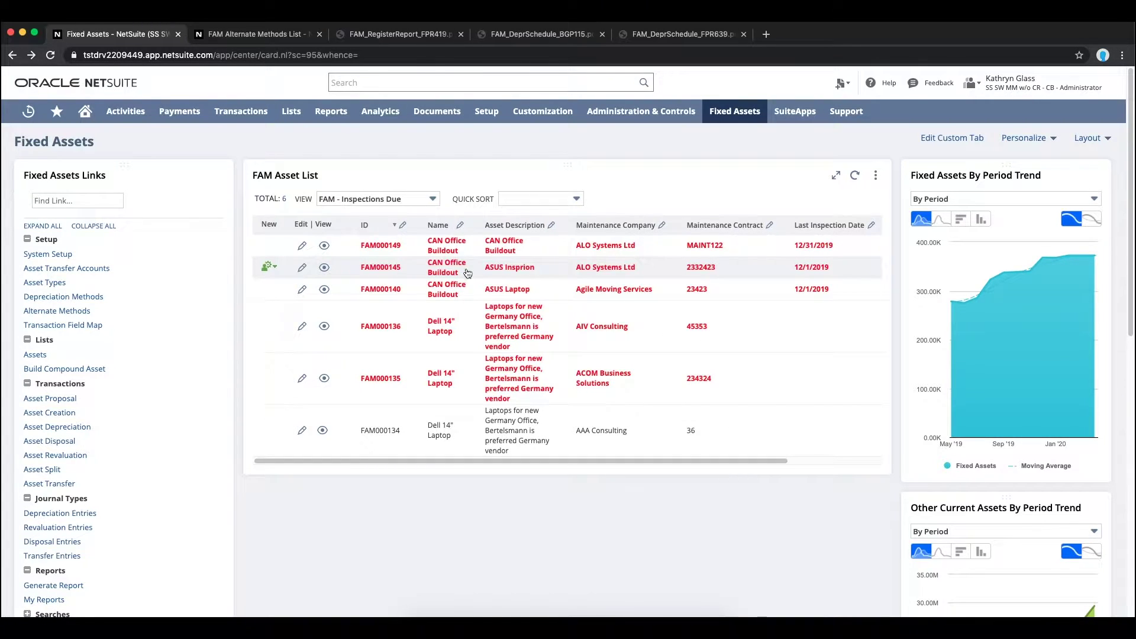
left_click(384, 204)
left_click(398, 231)
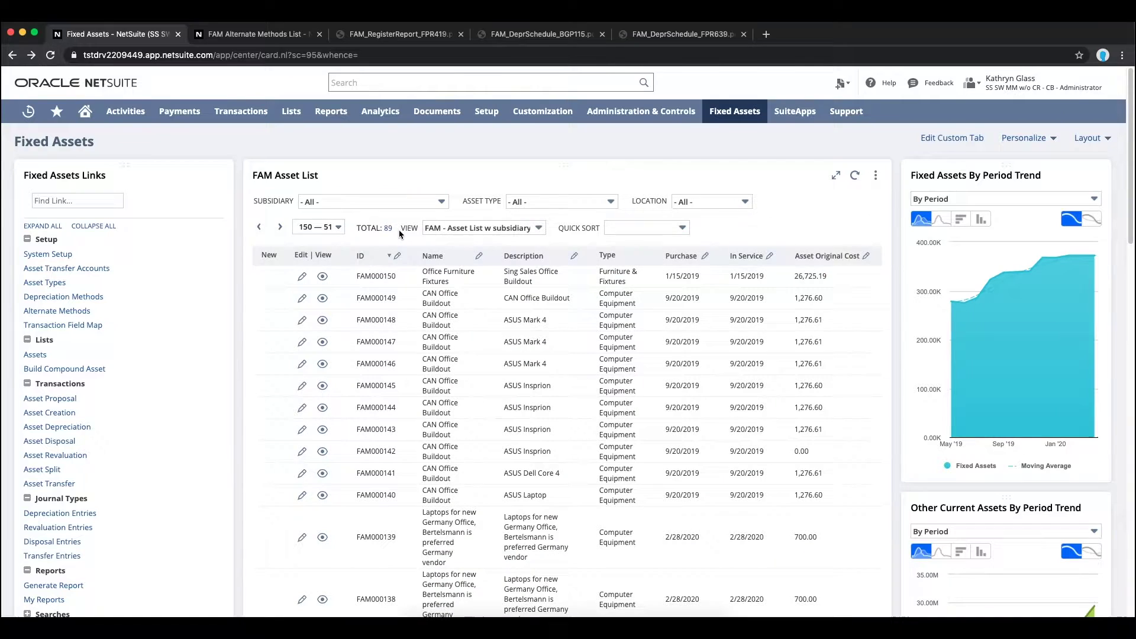
Step: Check the period options available for the trend chart
left_click_drag(17, 371, 135, 491)
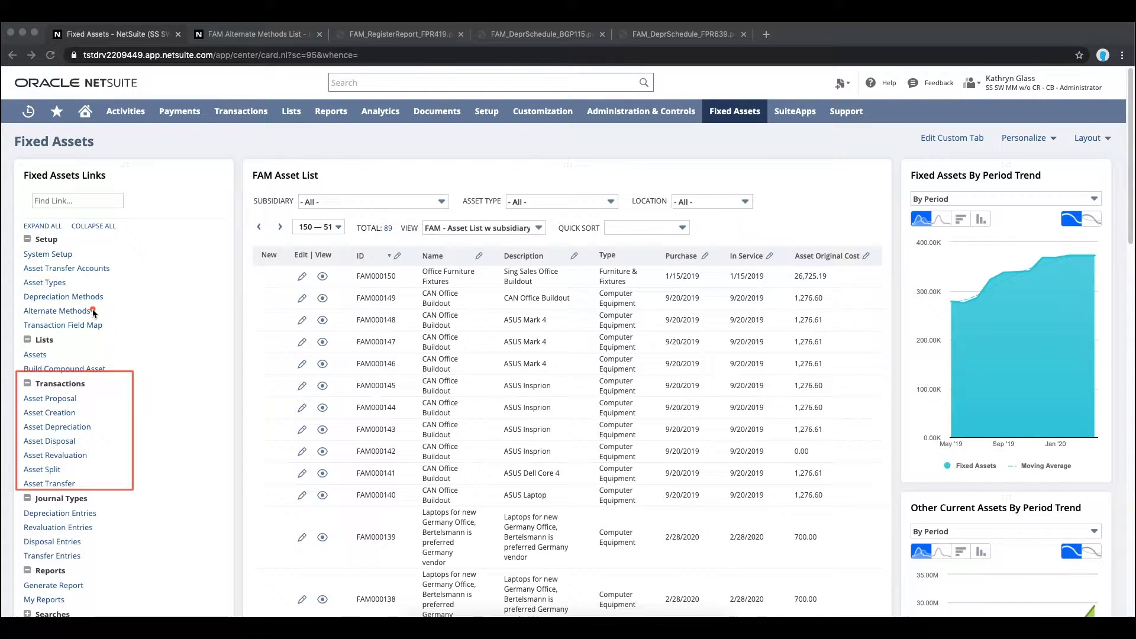
key("Escape")
mouse_move(1030, 342)
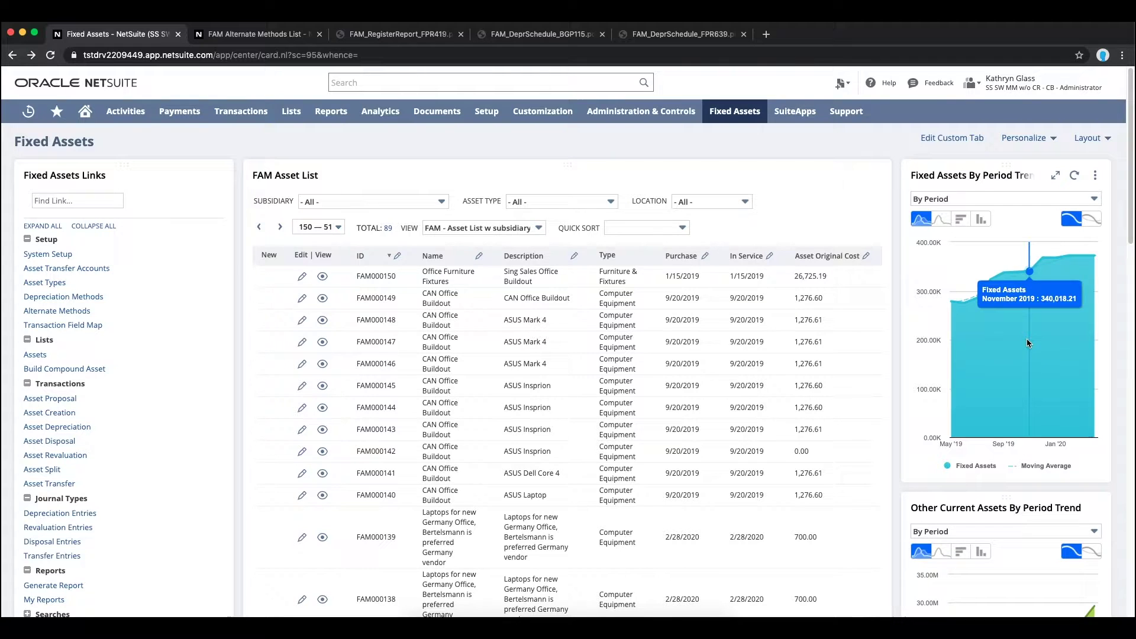
left_click(1009, 203)
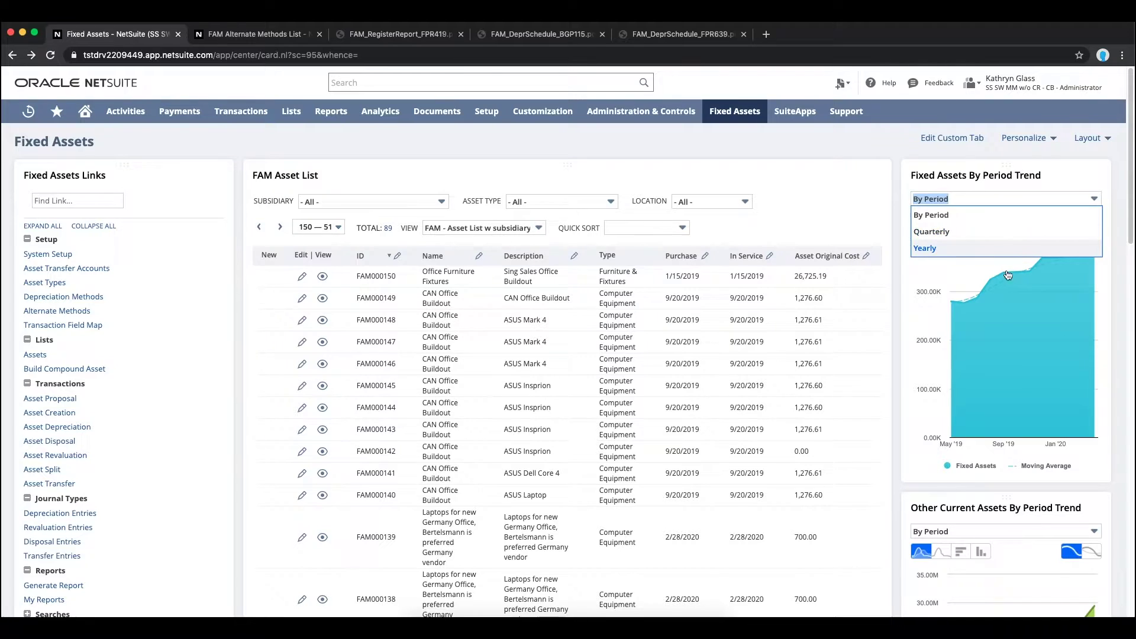
scroll(1006, 296, "down", 5)
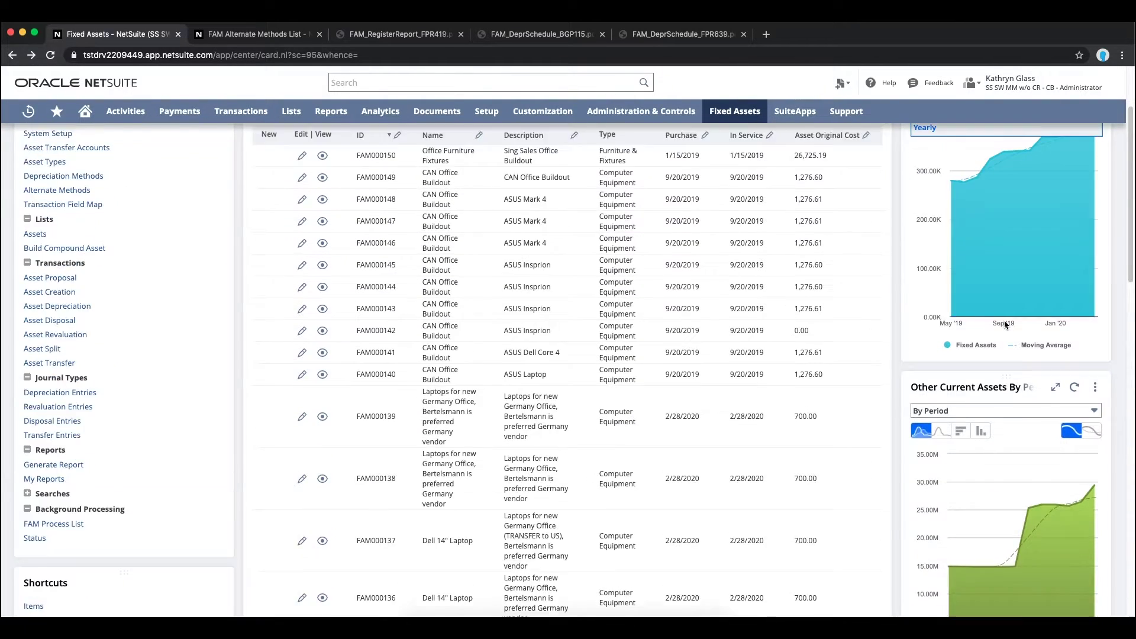
scroll(1005, 325, "up", 5)
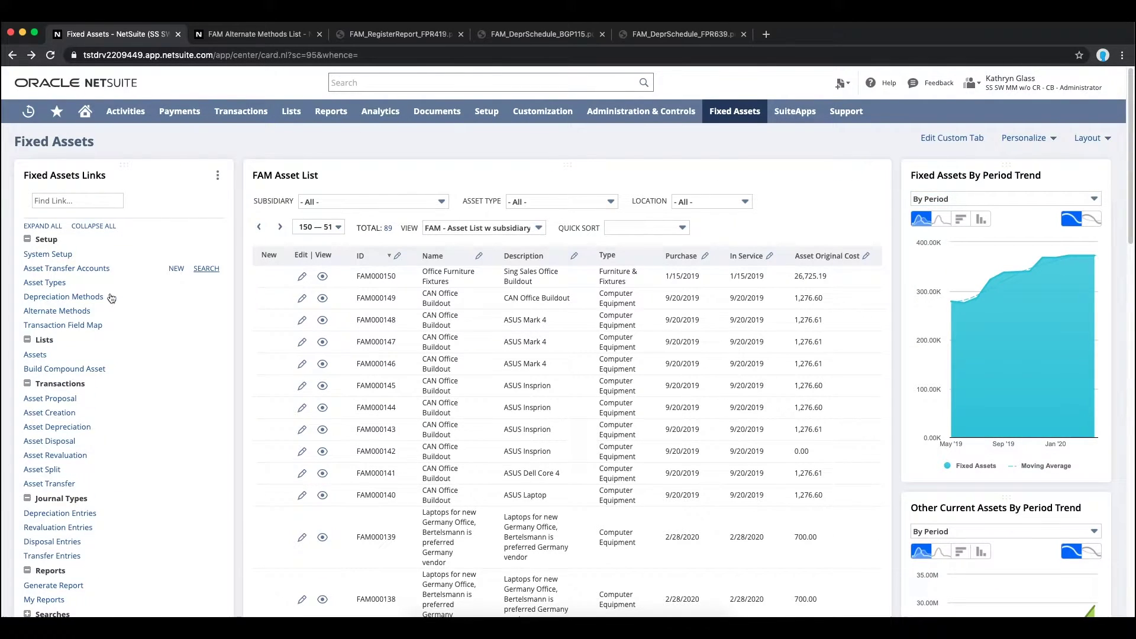
Step: Open Asset Types in a new tab and show Computer Equipment's Accounts settings
right_click(54, 283)
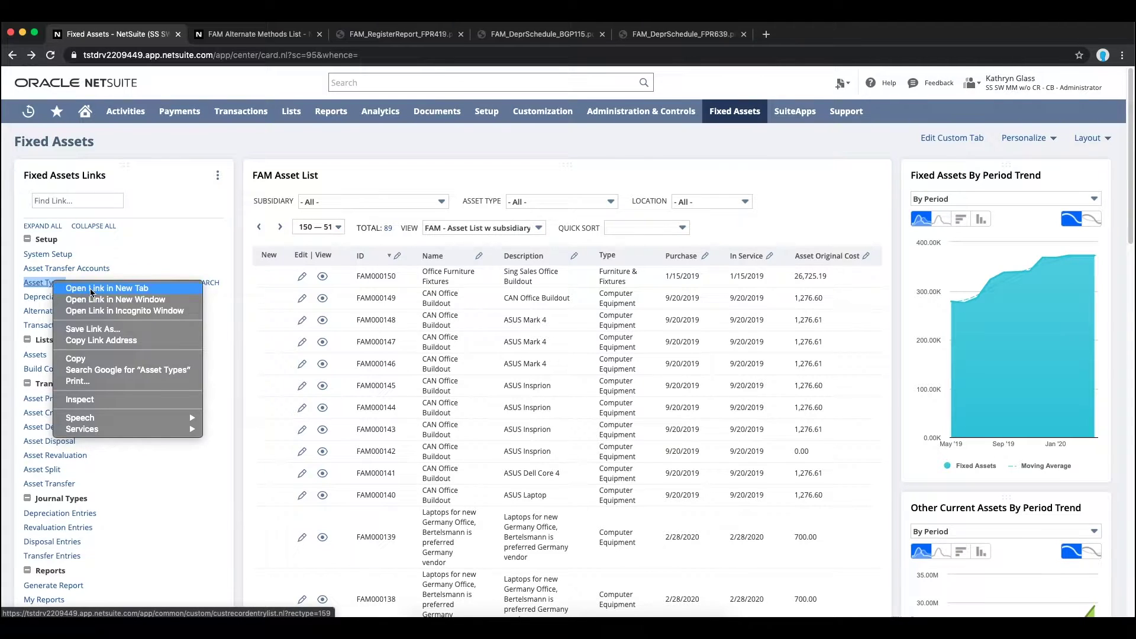
left_click(77, 289)
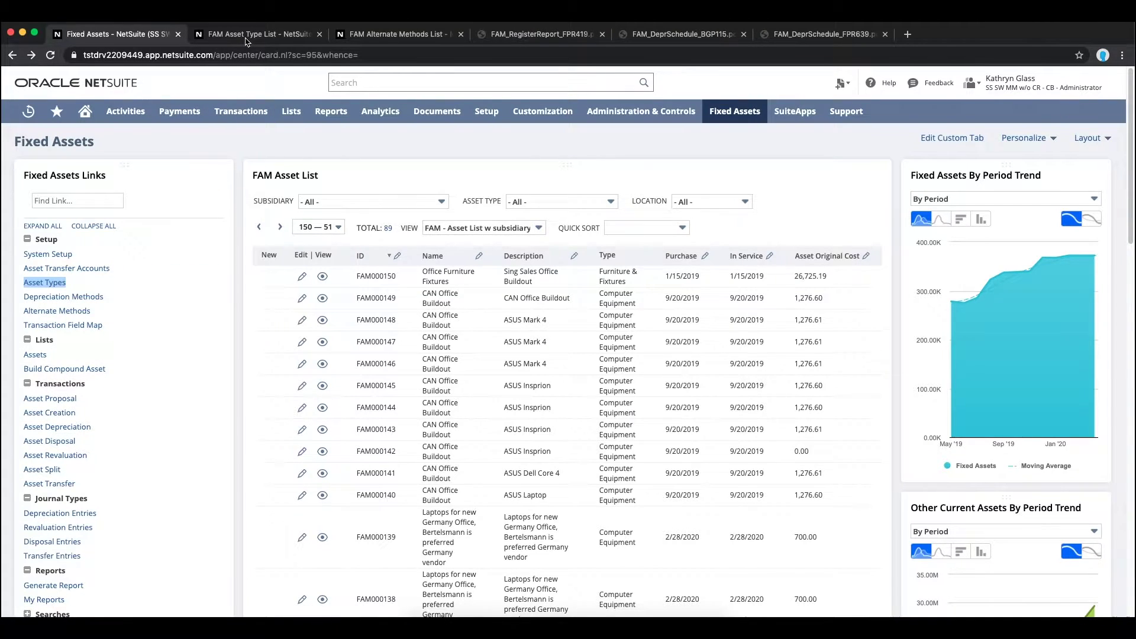
left_click(246, 37)
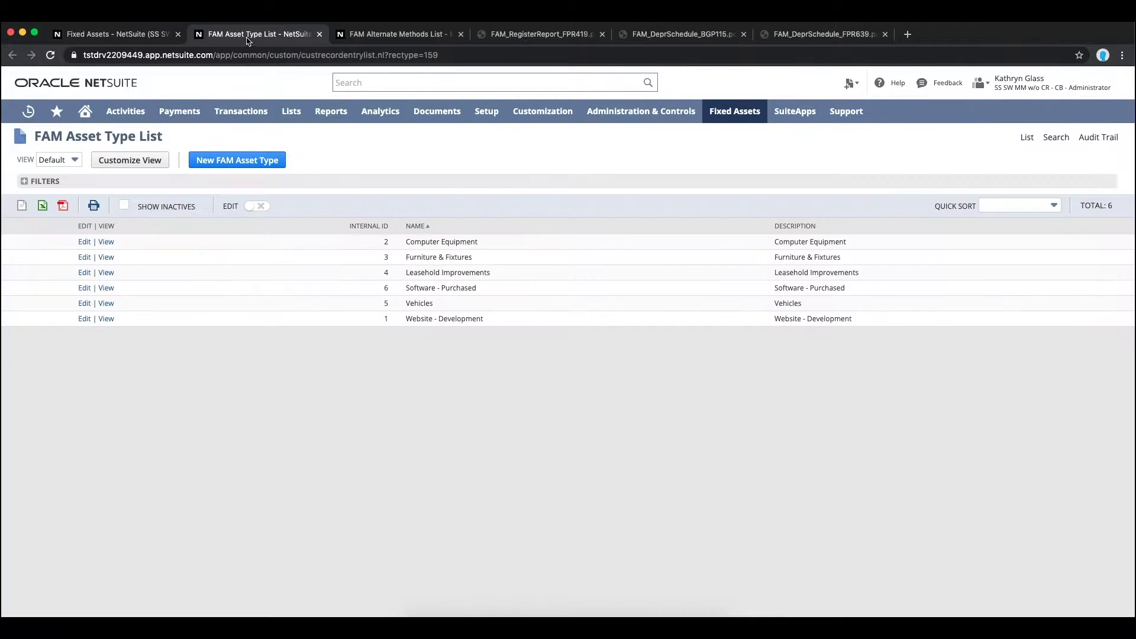
left_click(111, 243)
left_click(174, 286)
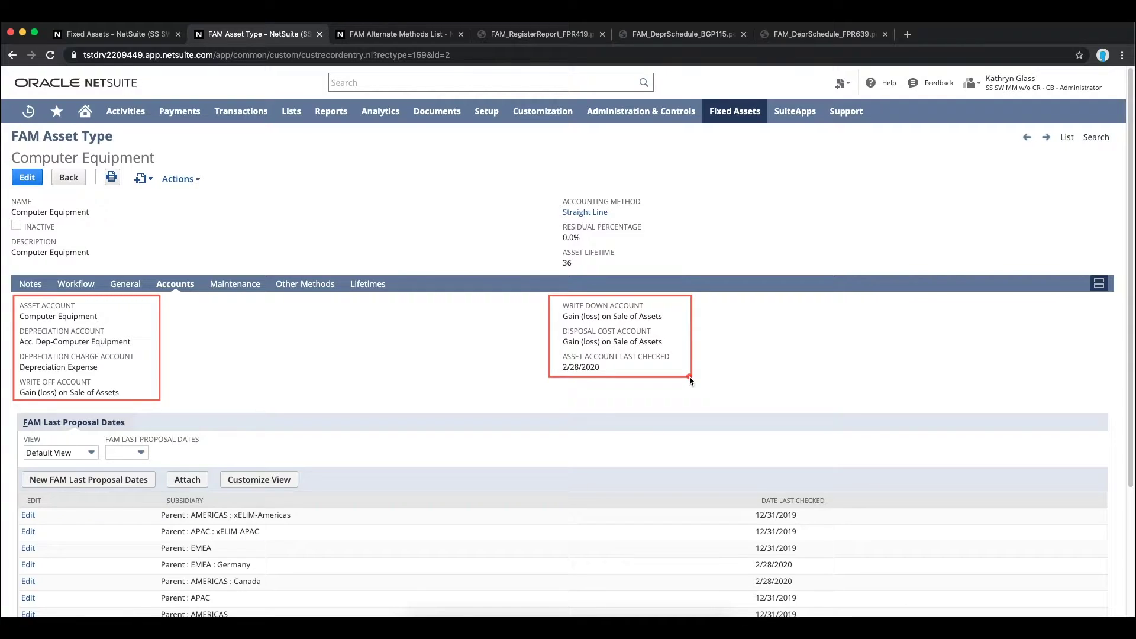
Step: Step through Computer Equipment's Maintenance, Other Methods and Lifetimes subtabs, ending on 4% Declining Balance, lifetime 18
left_click(236, 284)
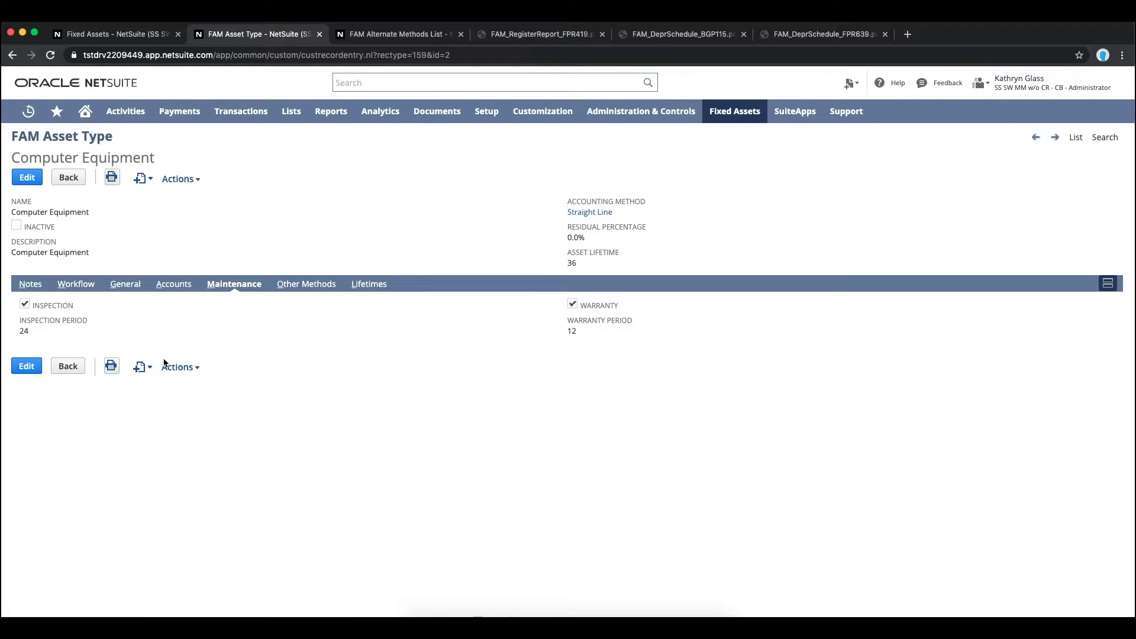
left_click(299, 286)
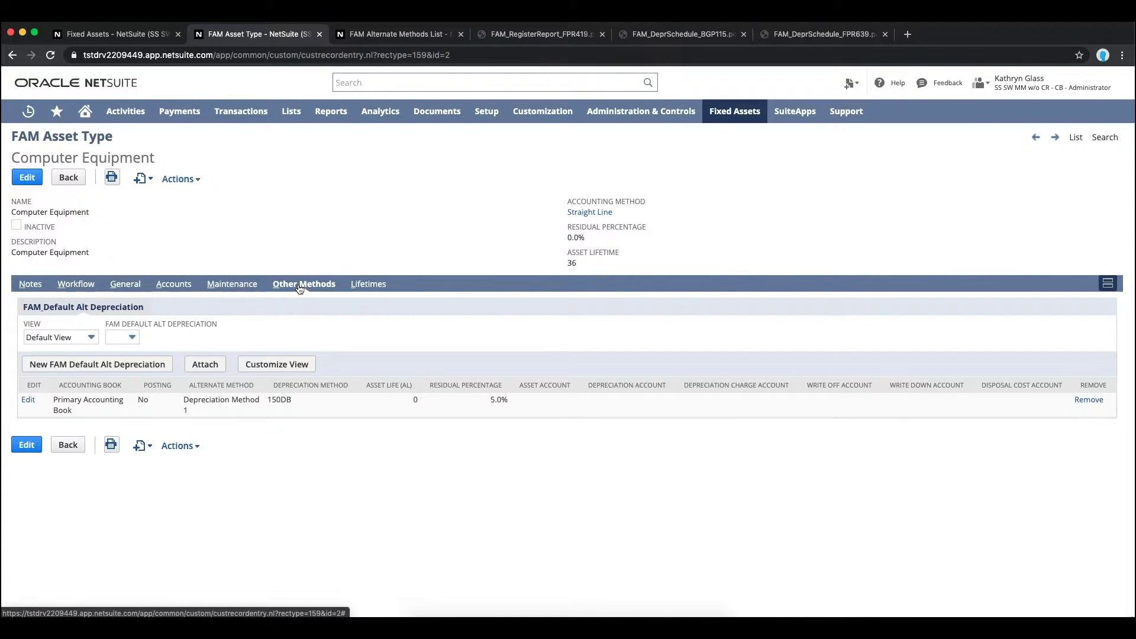
left_click(366, 285)
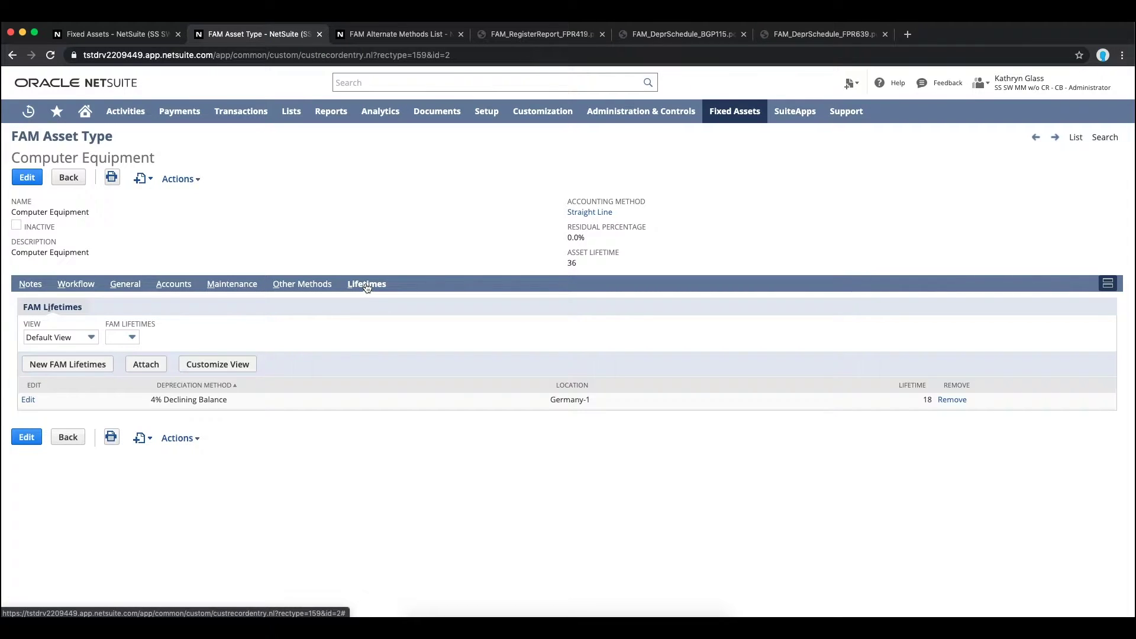
Step: Return to the Fixed Assets center and review asset FAM000148's general details
left_click(719, 118)
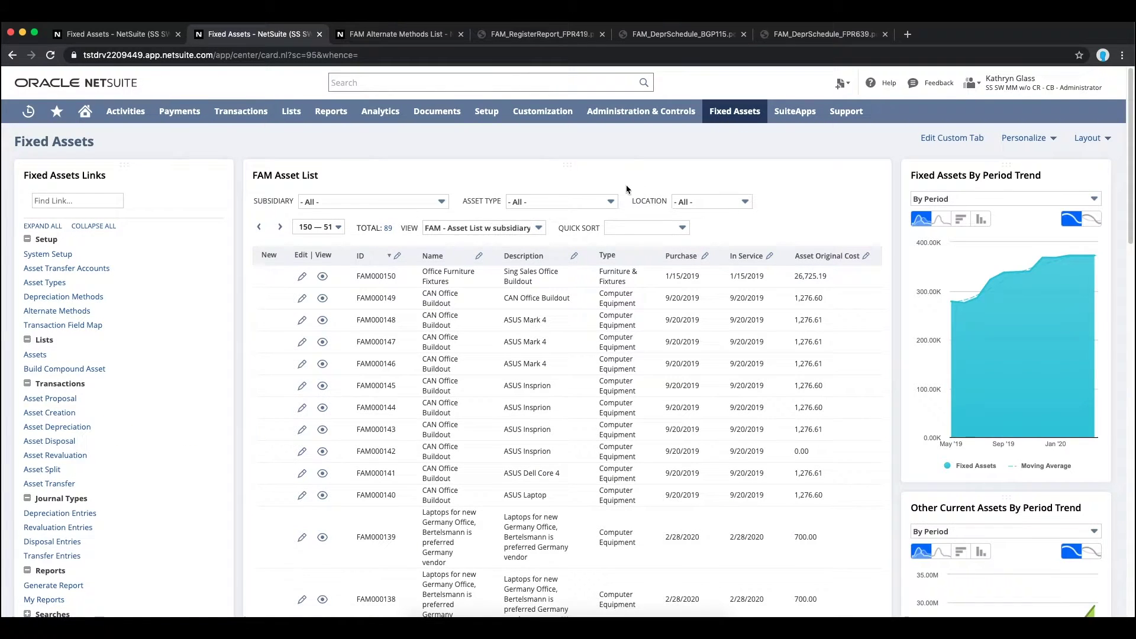
left_click(323, 322)
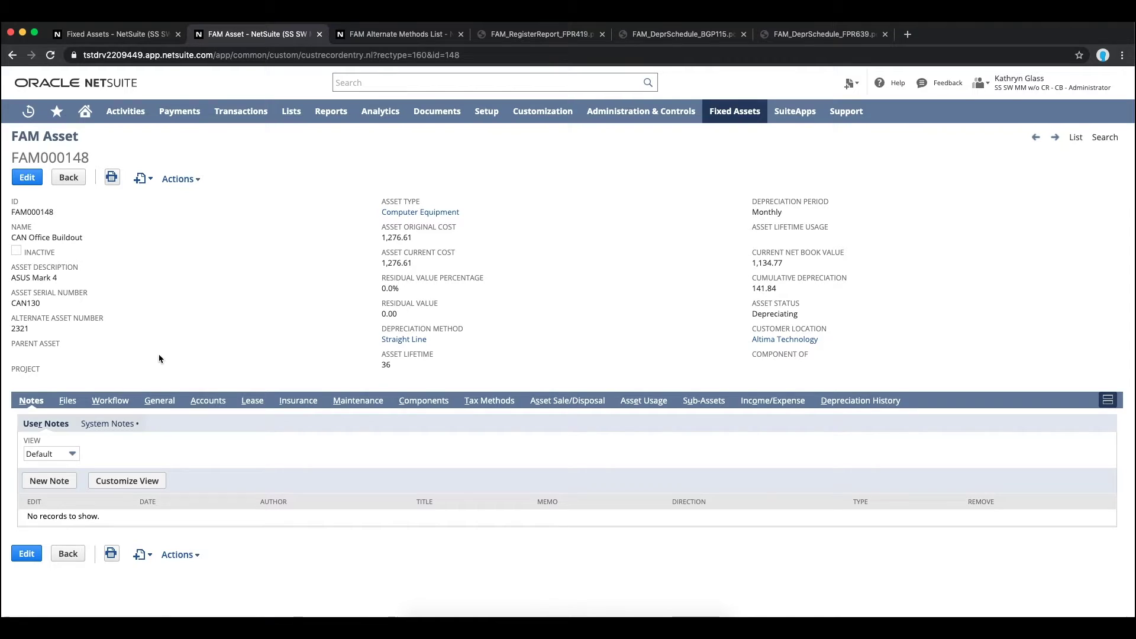
left_click(156, 403)
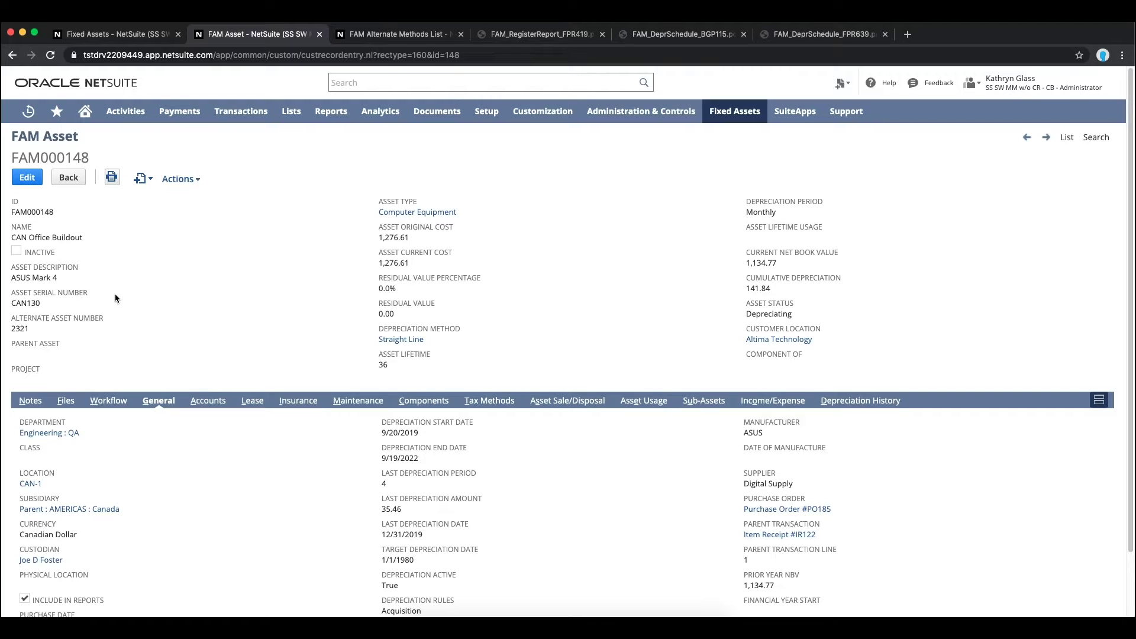
left_click_drag(7, 284, 117, 308)
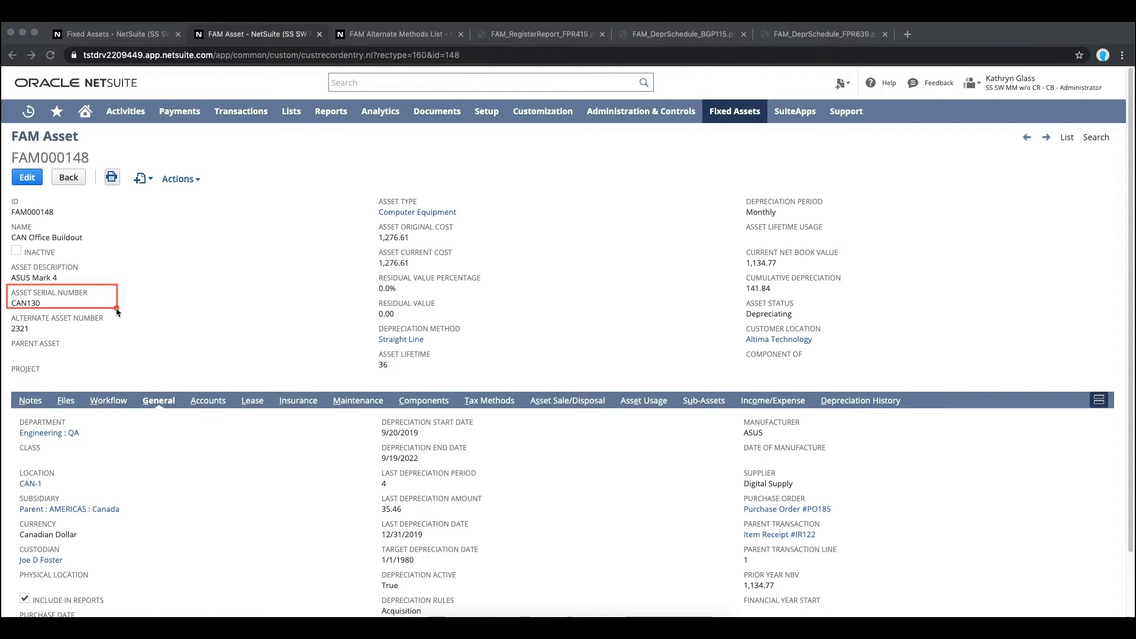
left_click_drag(11, 540, 84, 566)
left_click_drag(728, 318, 829, 349)
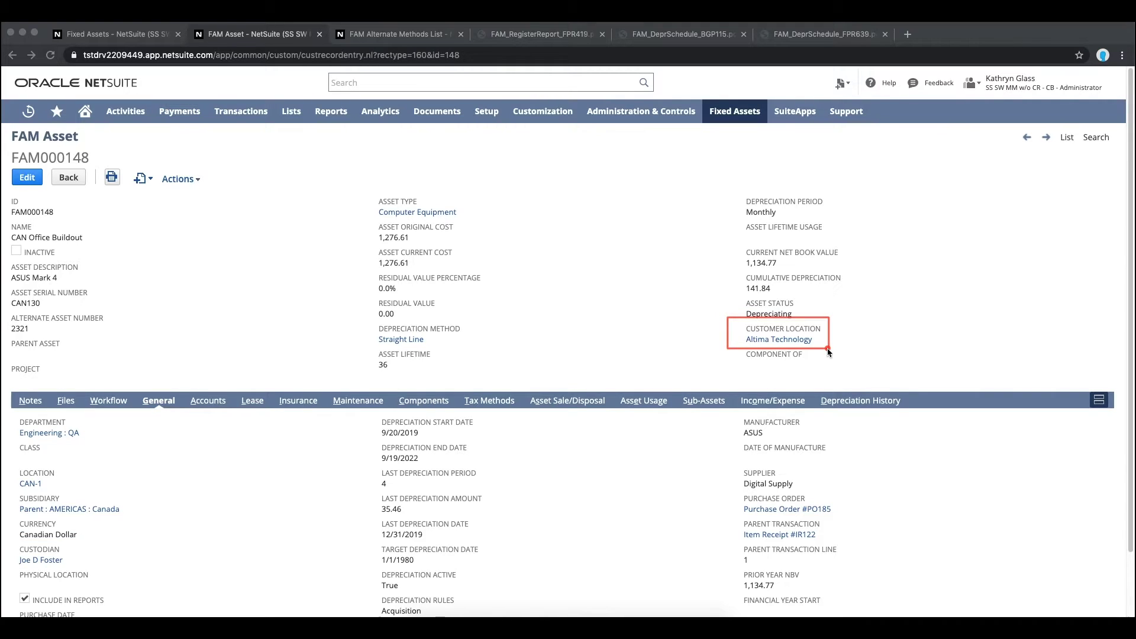
left_click_drag(741, 243, 866, 296)
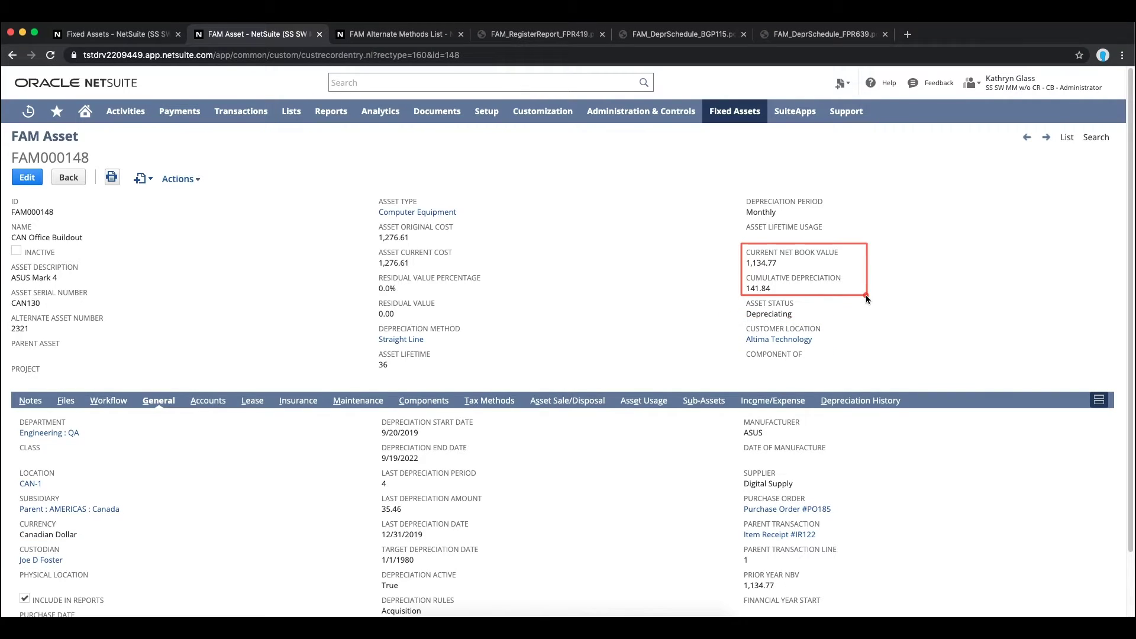
left_click_drag(724, 456, 844, 545)
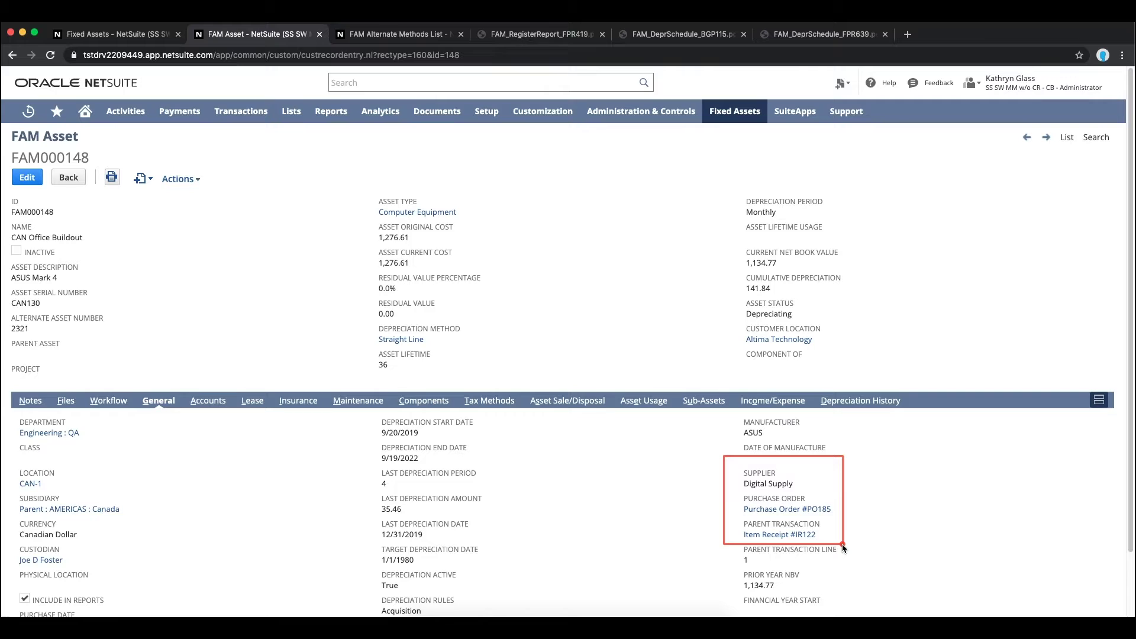
Step: Open the parent transaction Item Receipt #IR122 in a new tab and view it
right_click(805, 536)
left_click(852, 467)
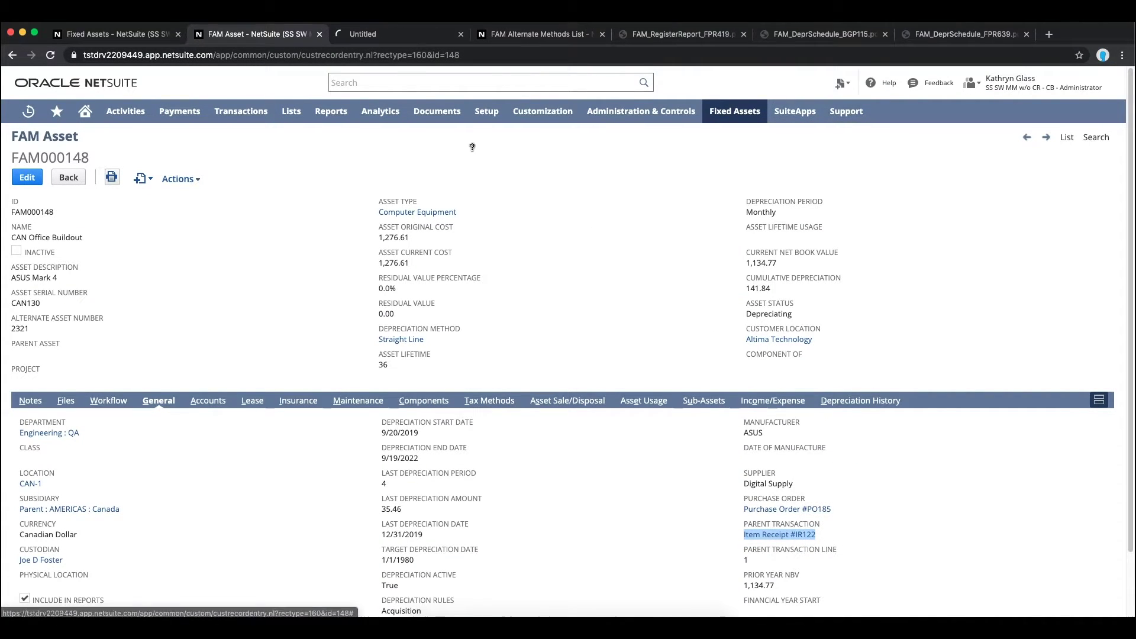
left_click(383, 39)
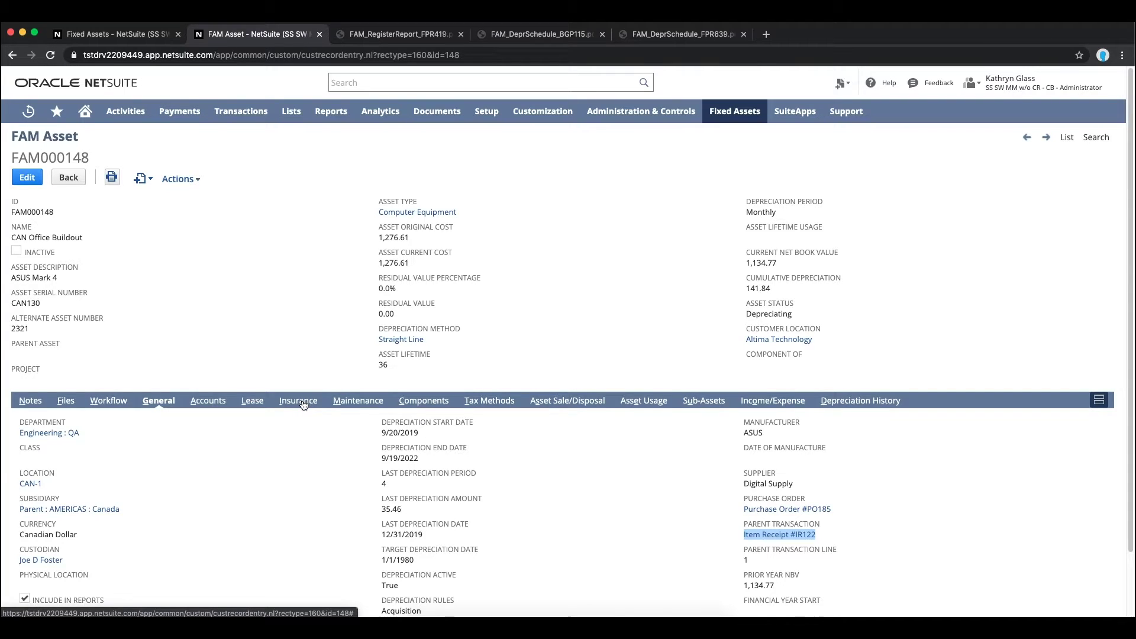
Step: Review FAM000148's insurance, maintenance and Accounting Method depreciation history (35.46 monthly), then close it
left_click(303, 405)
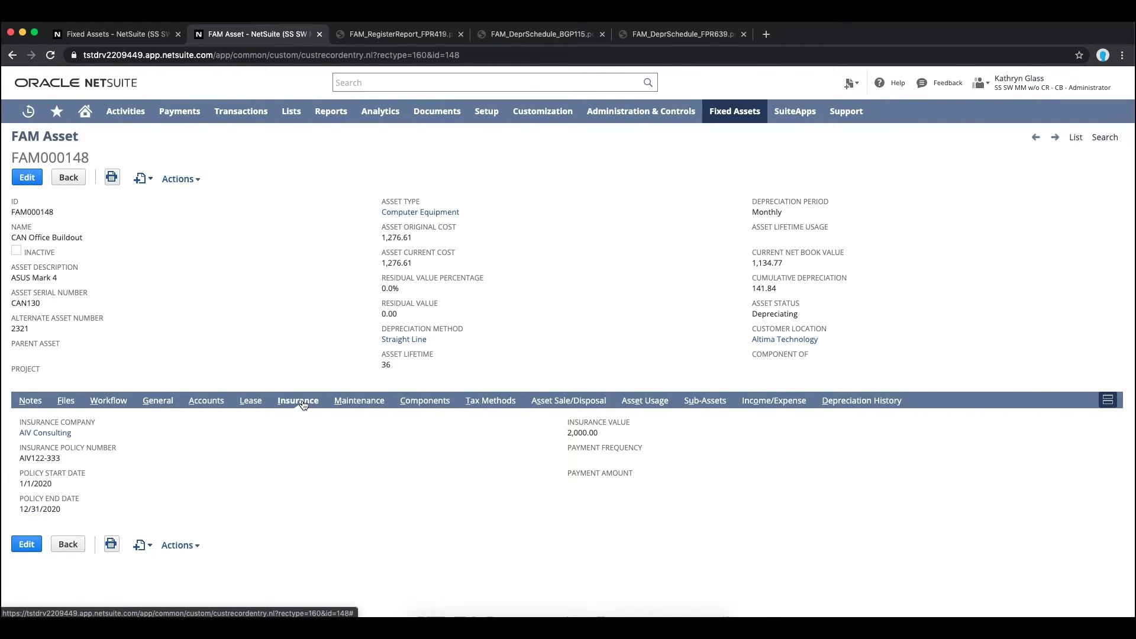
left_click(357, 405)
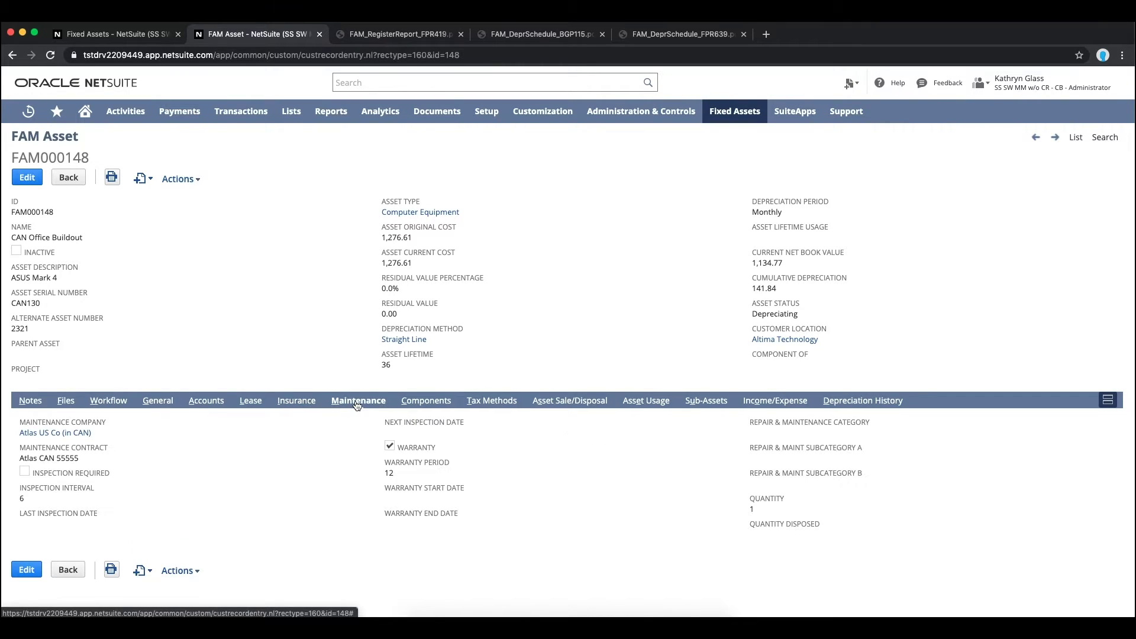
left_click(877, 403)
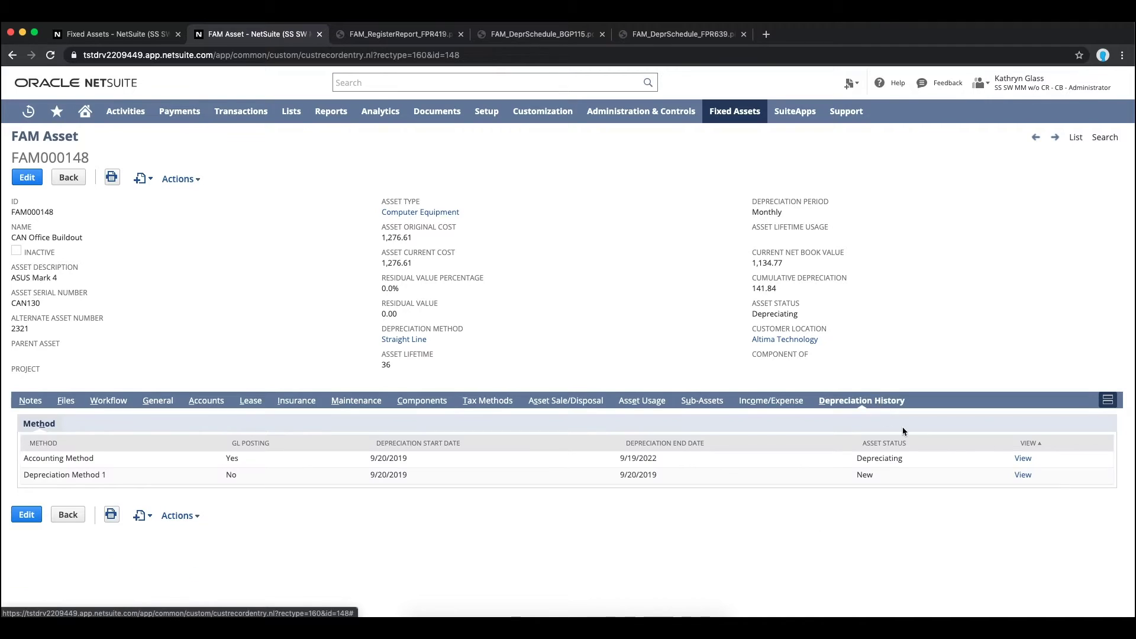
left_click(1023, 459)
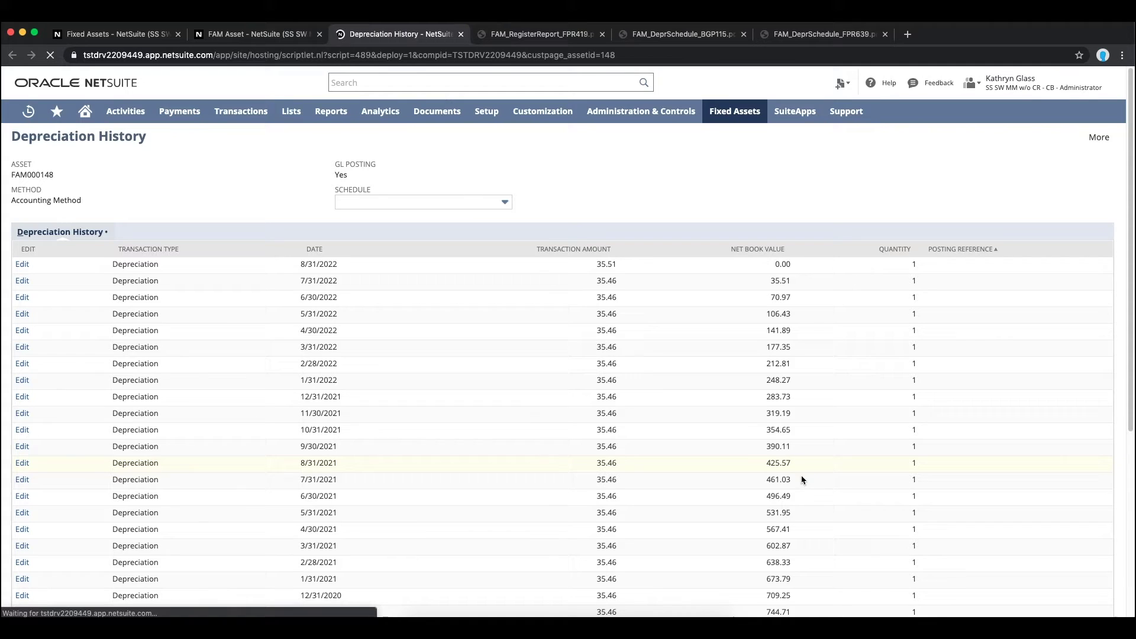
scroll(658, 494, "down", 5)
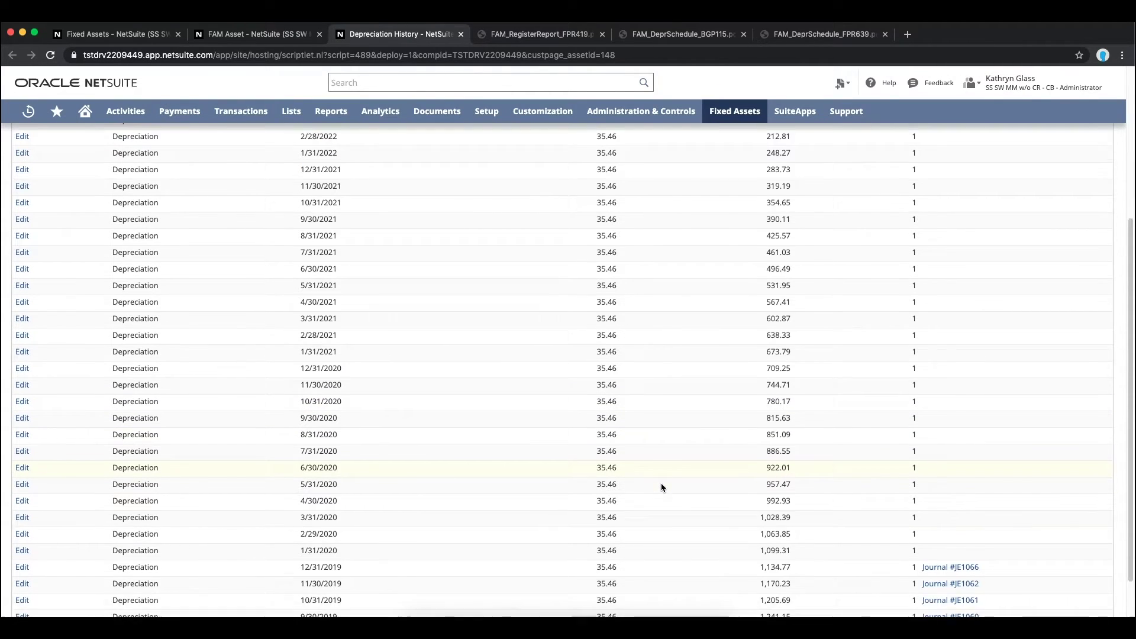
scroll(663, 485, "down", 2)
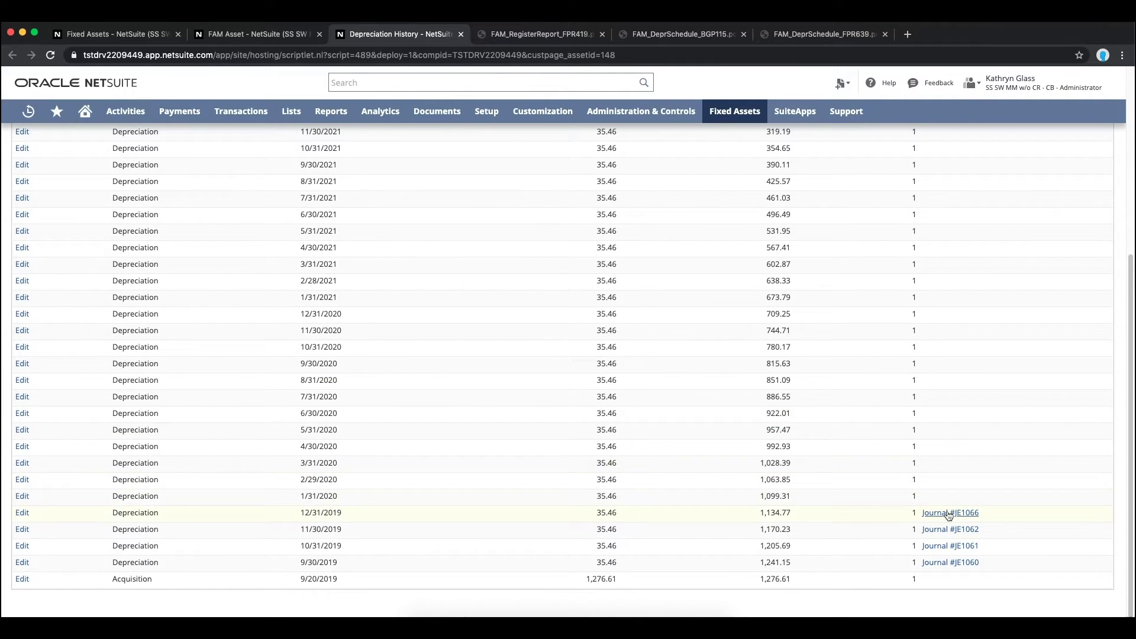
key("super+w")
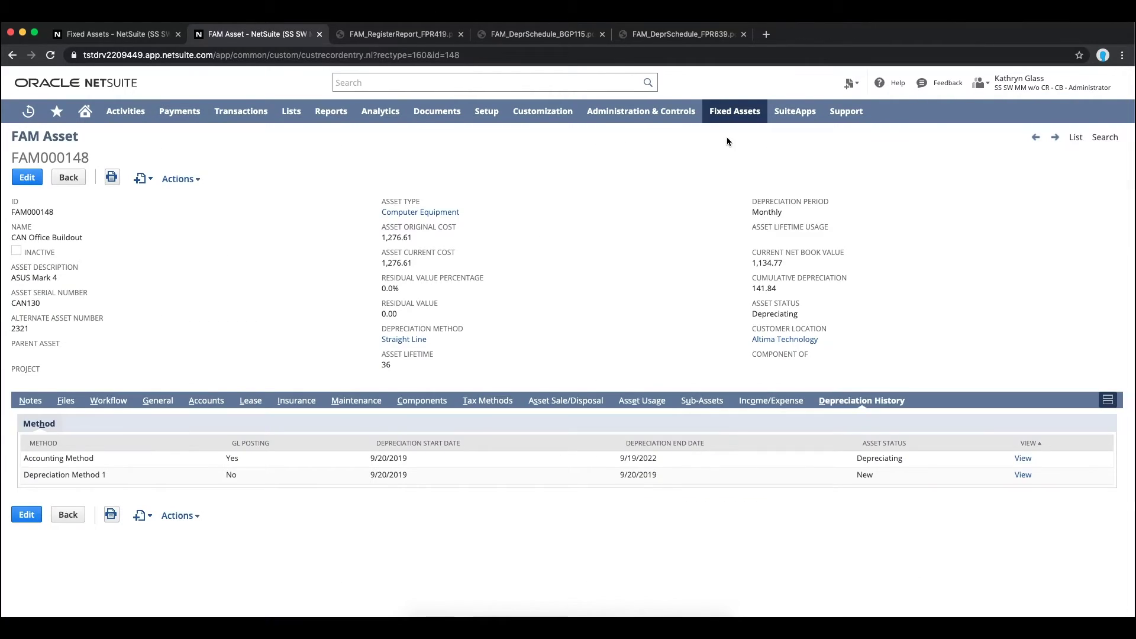
Step: Open the 4/18/2020 Asset Summary Report PDF from My Reports in Word, review it, and close it
left_click(723, 114)
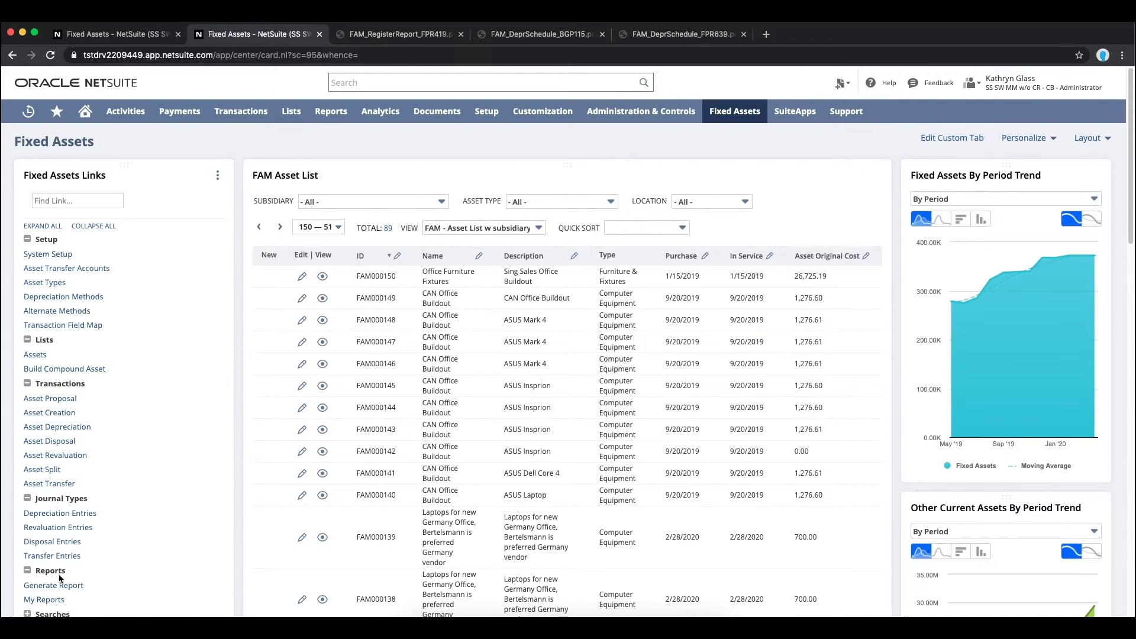
scroll(30, 610, "down", 2)
left_click(54, 534)
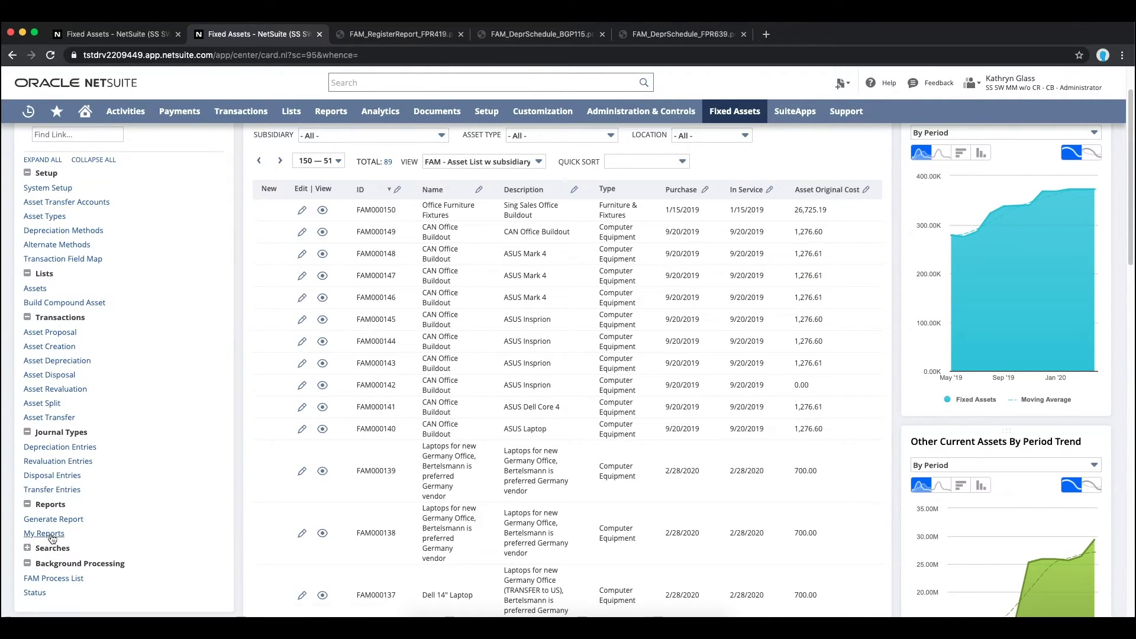
left_click(948, 235)
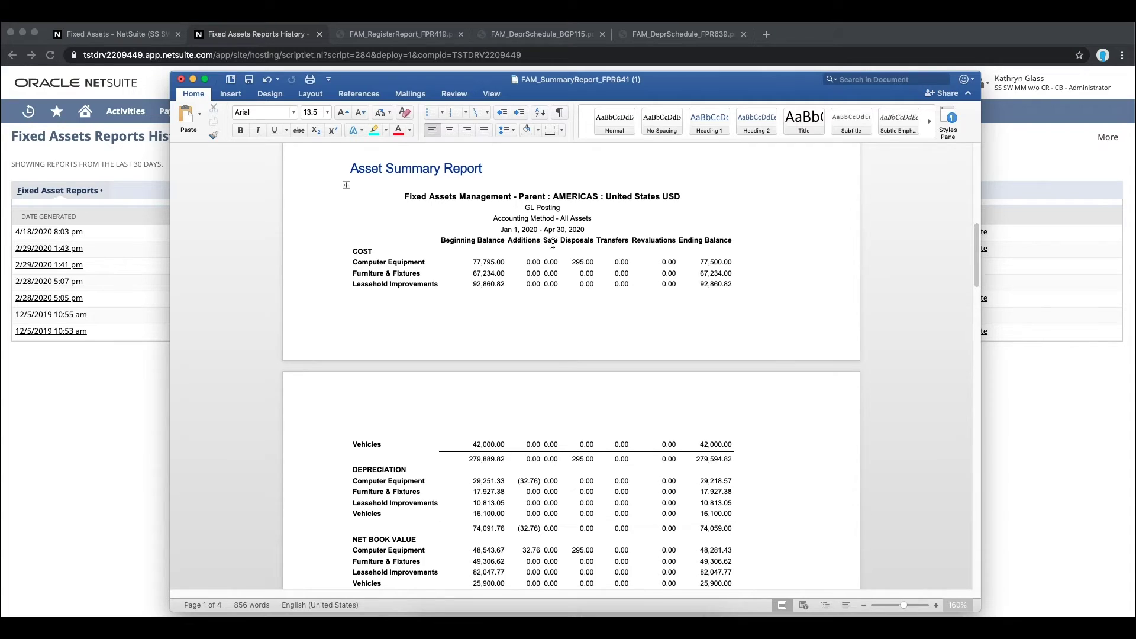
scroll(554, 243, "down", 3)
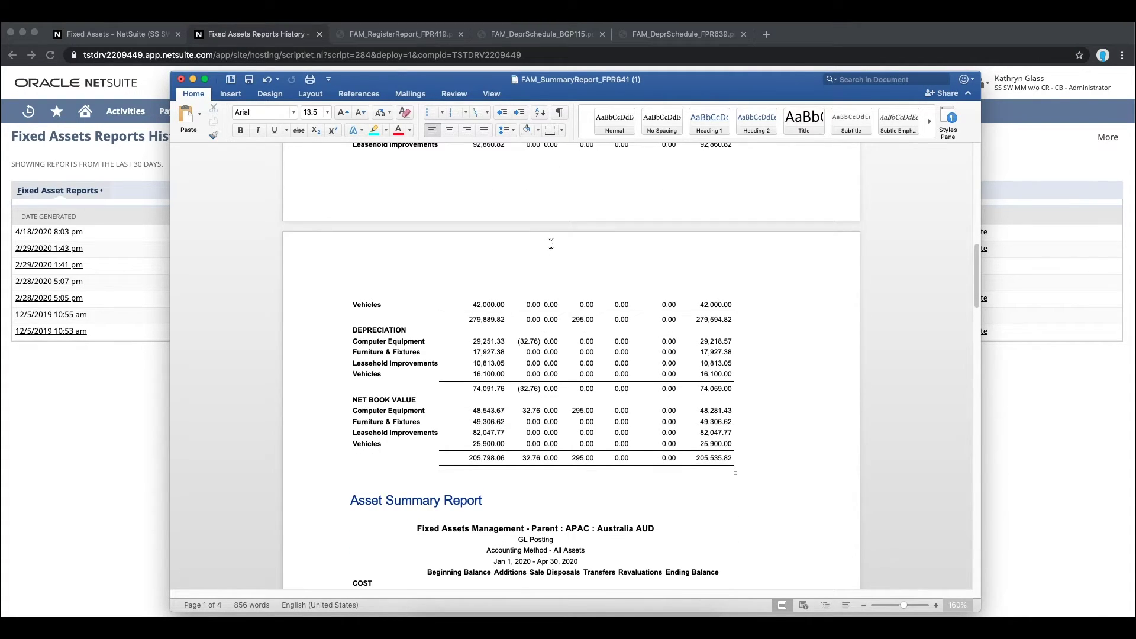
key("super+Tab")
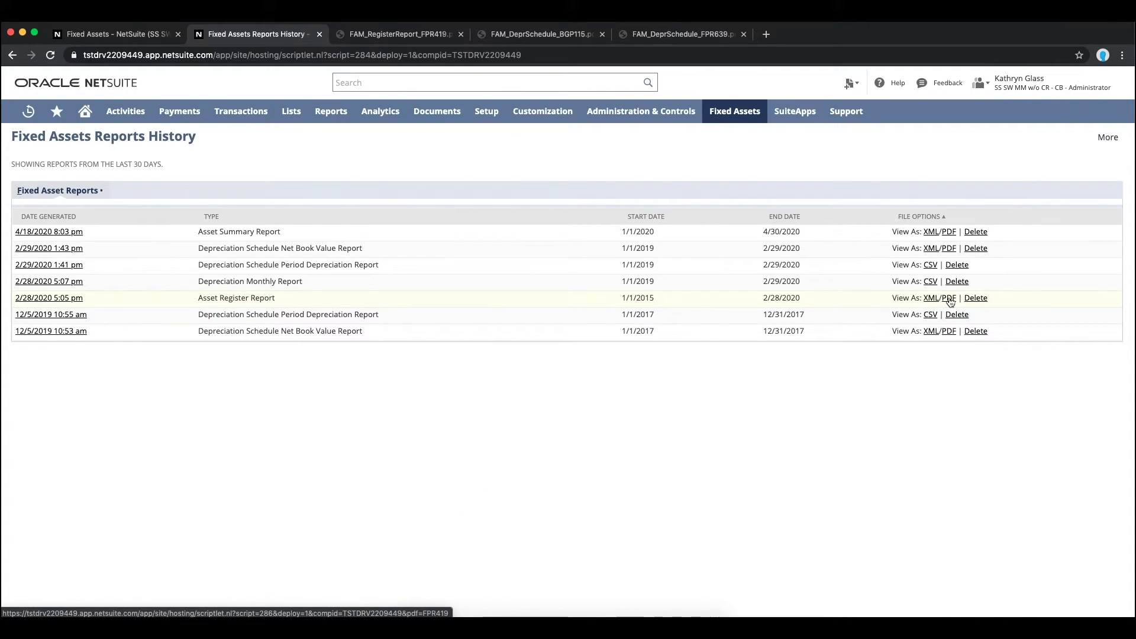
Step: Scroll through the Asset Register Report PDF FAM_RegisterReport_FPR419.pdf
key("ctrl+Tab")
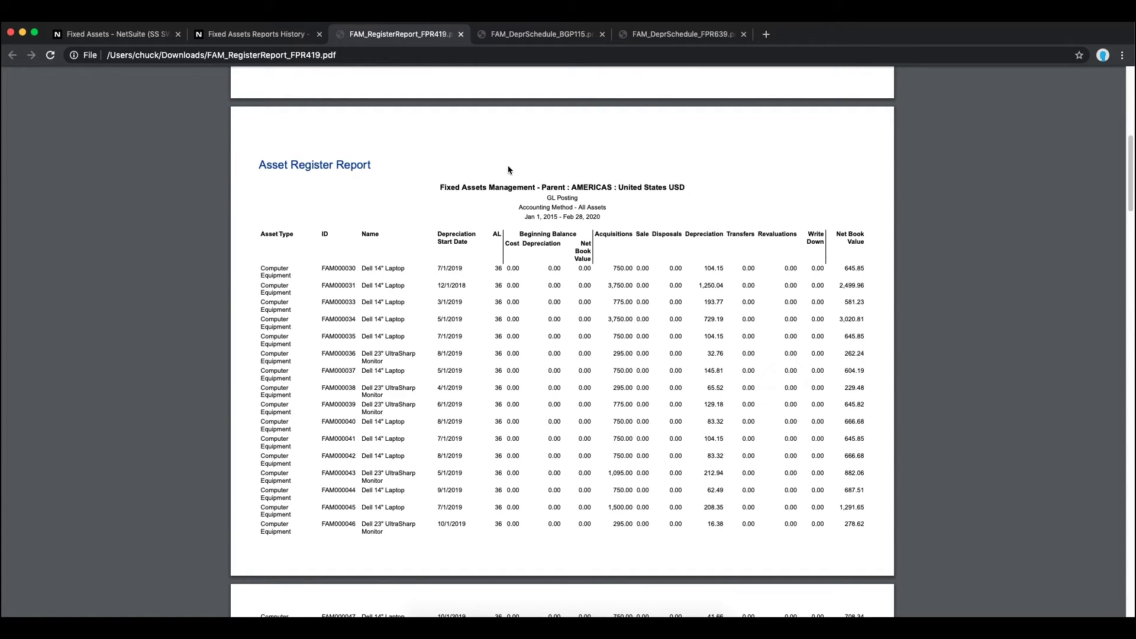
scroll(522, 213, "down", 6)
scroll(522, 213, "down", 13)
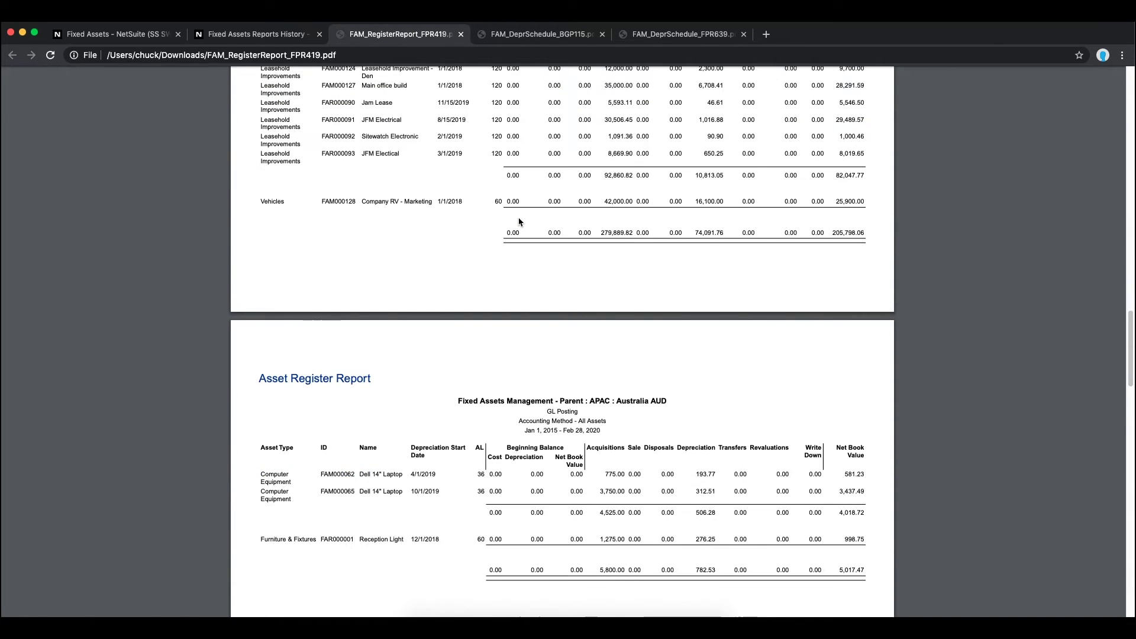
Step: Scroll through the 2017 depreciation schedule PDF FAM_DeprSchedule_BGP115.pdf for each subsidiary
key("ctrl+shift+Tab")
key("ctrl+Tab")
key("ctrl+Tab")
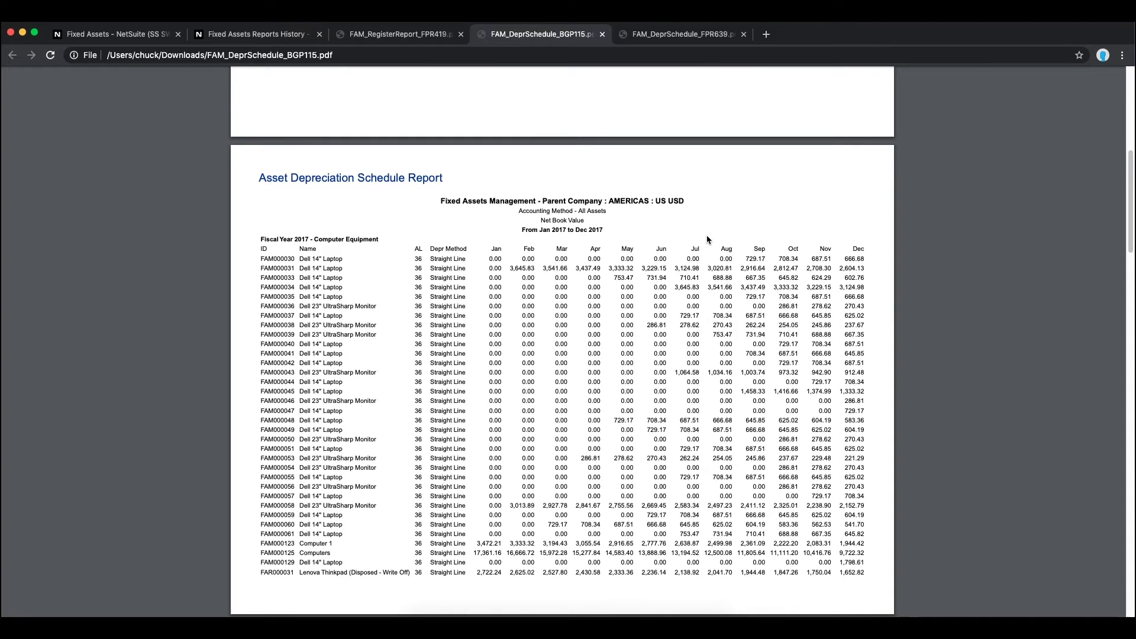
scroll(680, 272, "down", 2)
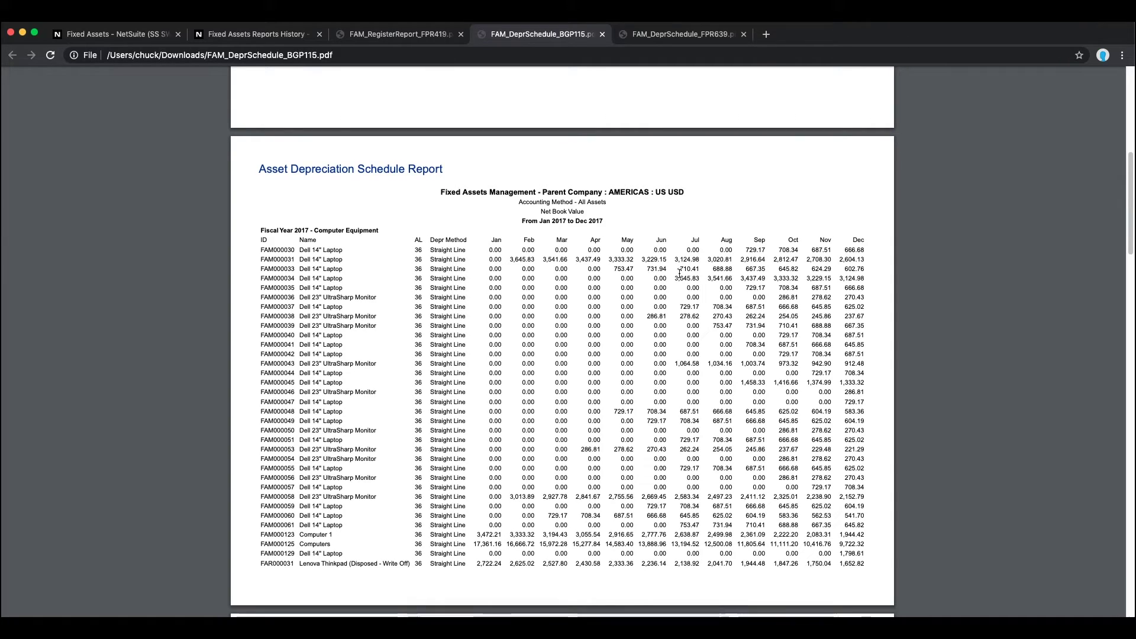
scroll(669, 288, "down", 10)
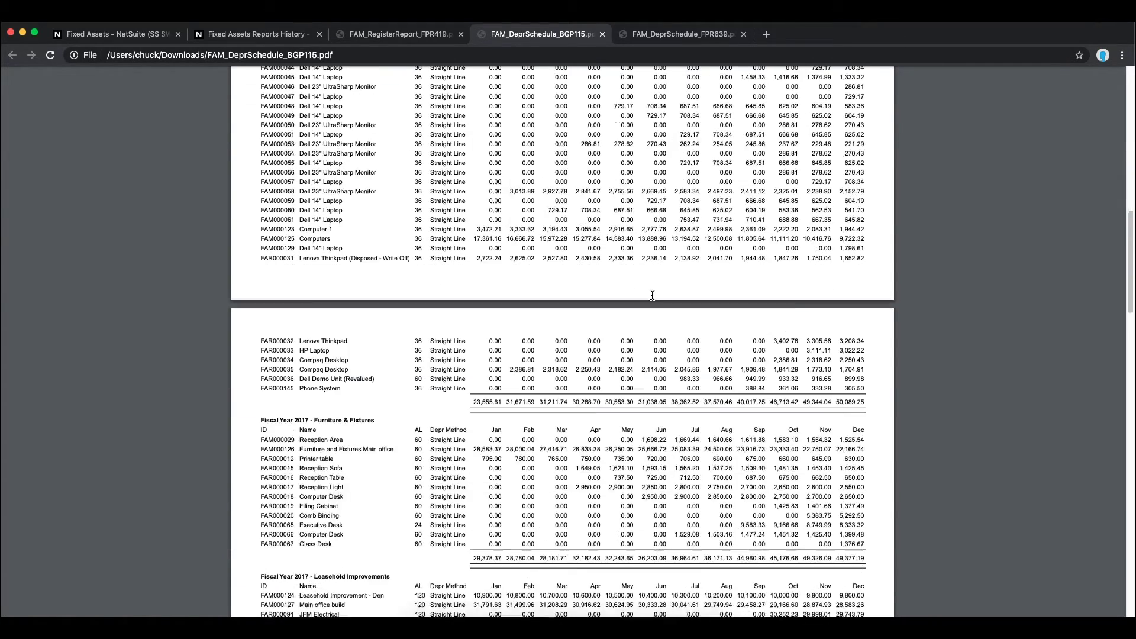
scroll(654, 296, "down", 8)
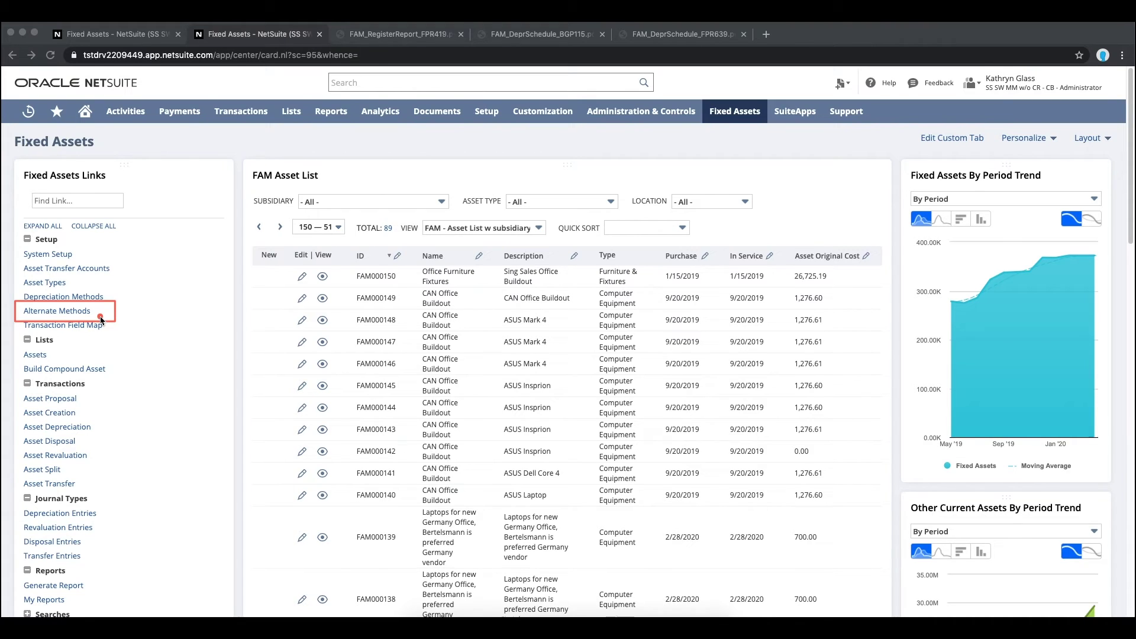
Step: Open the FAM Alternate Methods List, 150DB to Straight Line Remaining, in a new tab
right_click(83, 315)
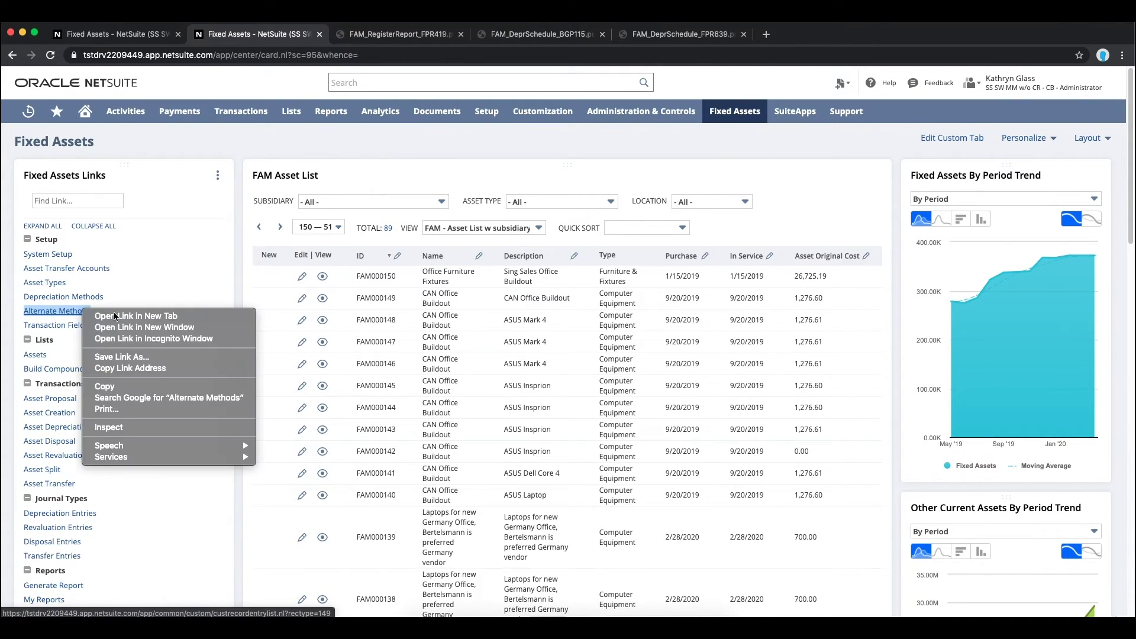
left_click(119, 316)
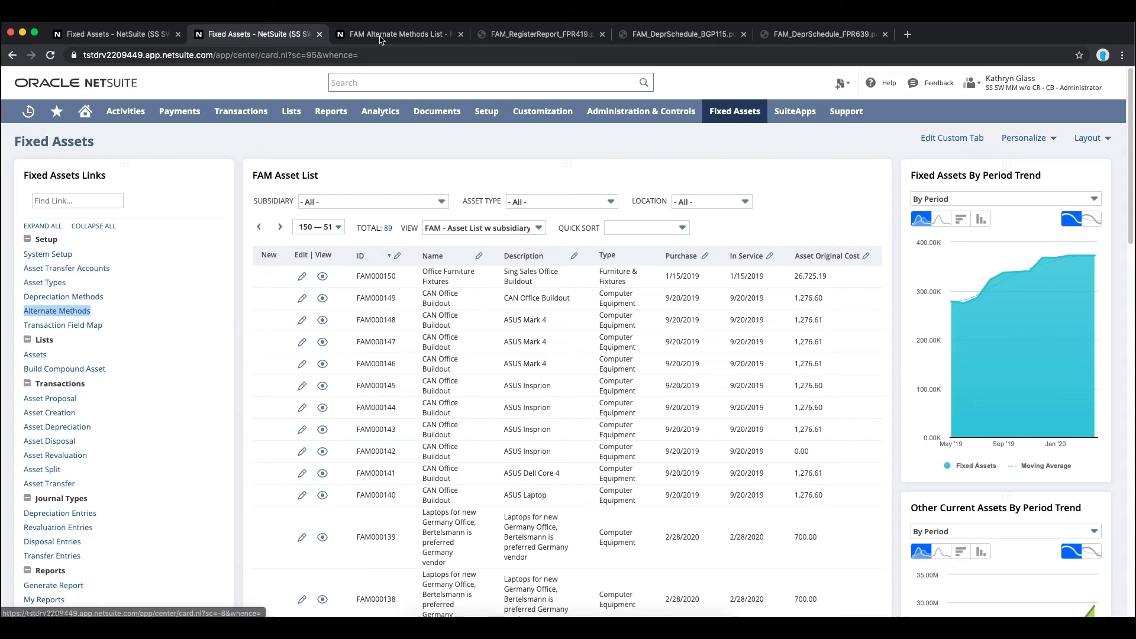
left_click(381, 38)
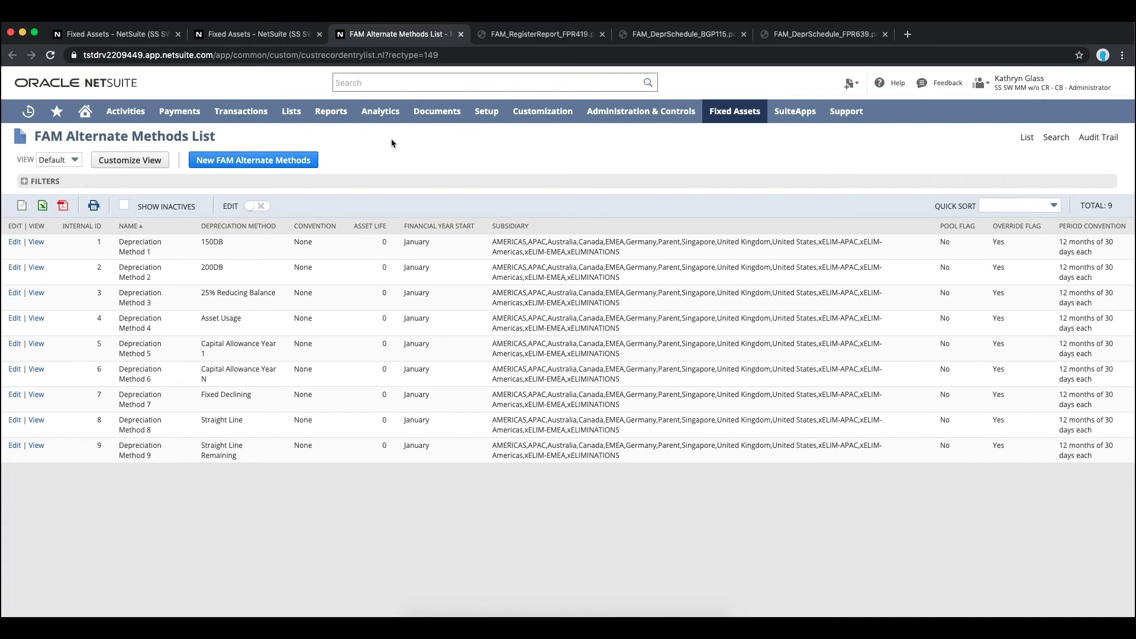
Step: Check FAM000150's Straight Line, AL 60 row in the FAM_DeprSchedule_FPR639.pdf schedule
left_click(826, 39)
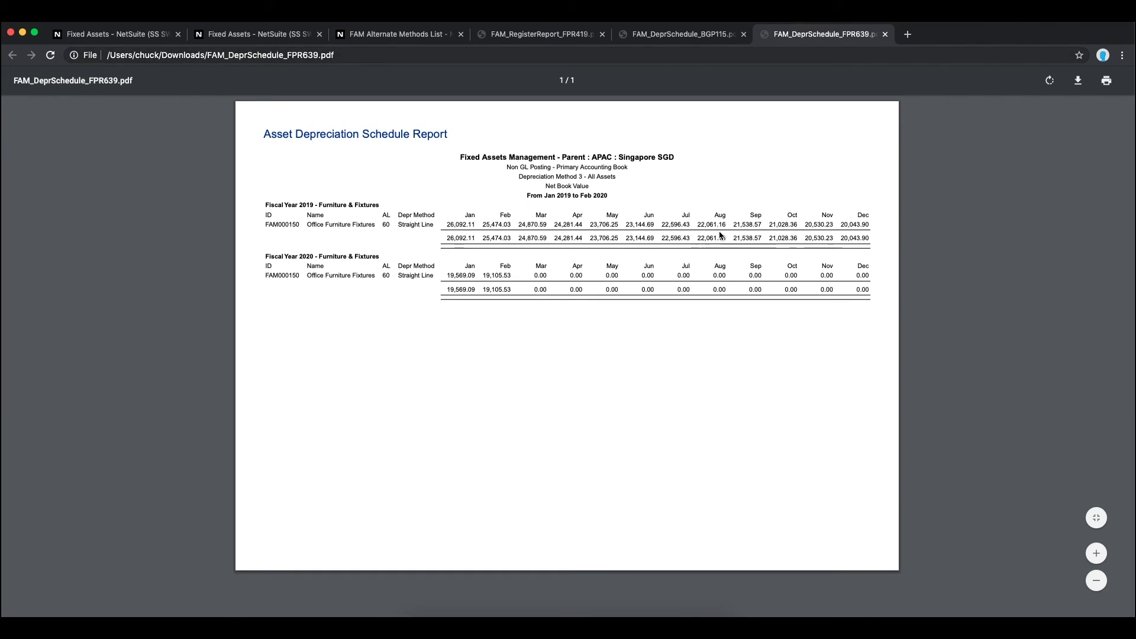
left_click_drag(375, 205, 439, 284)
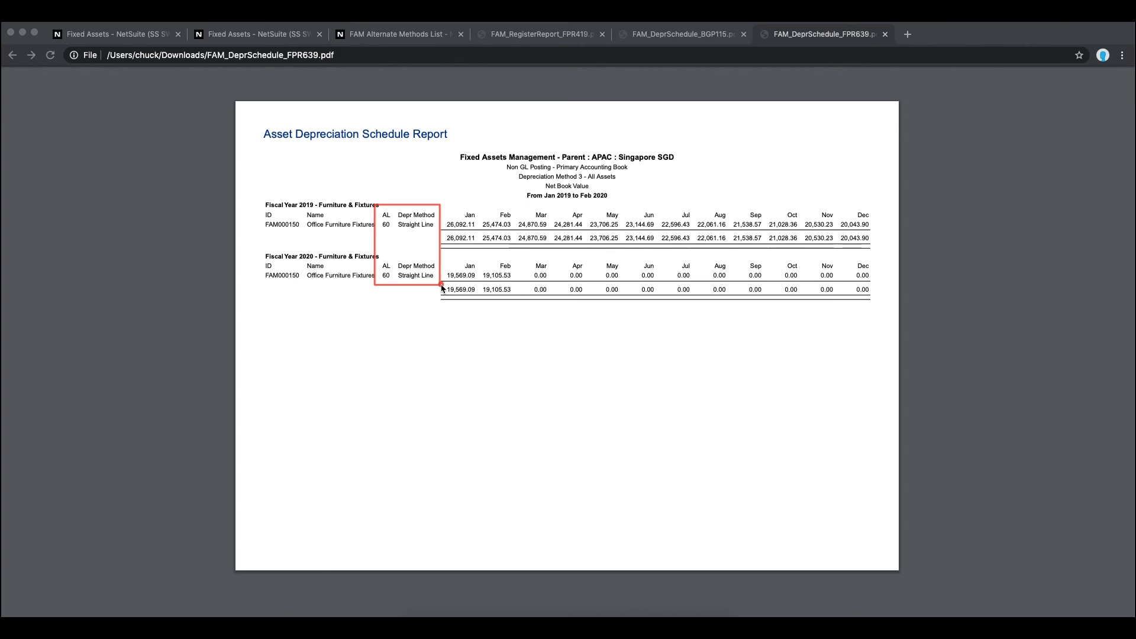